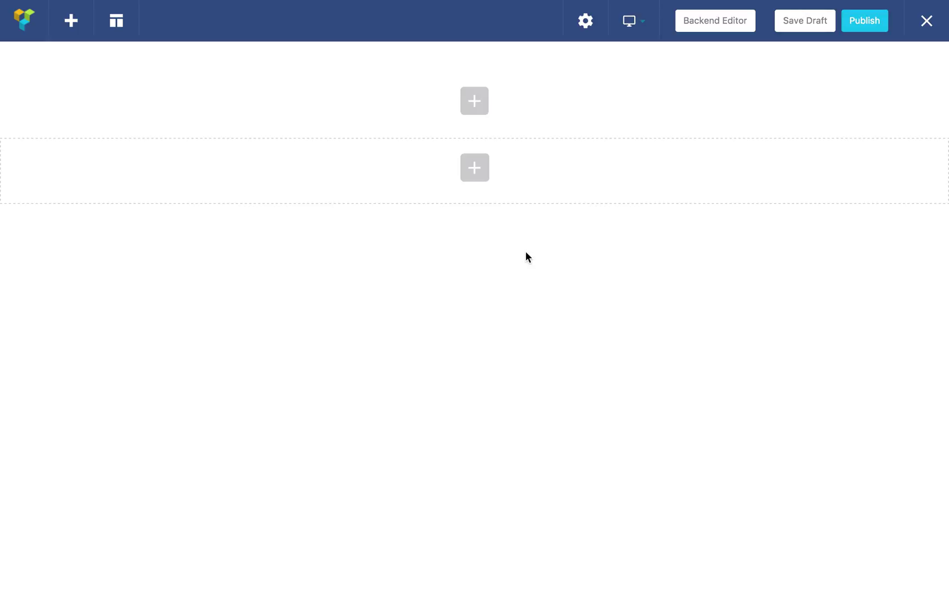
- Search the element library for "icon" and add an Icon element in the empty area below the first row
click(474, 167)
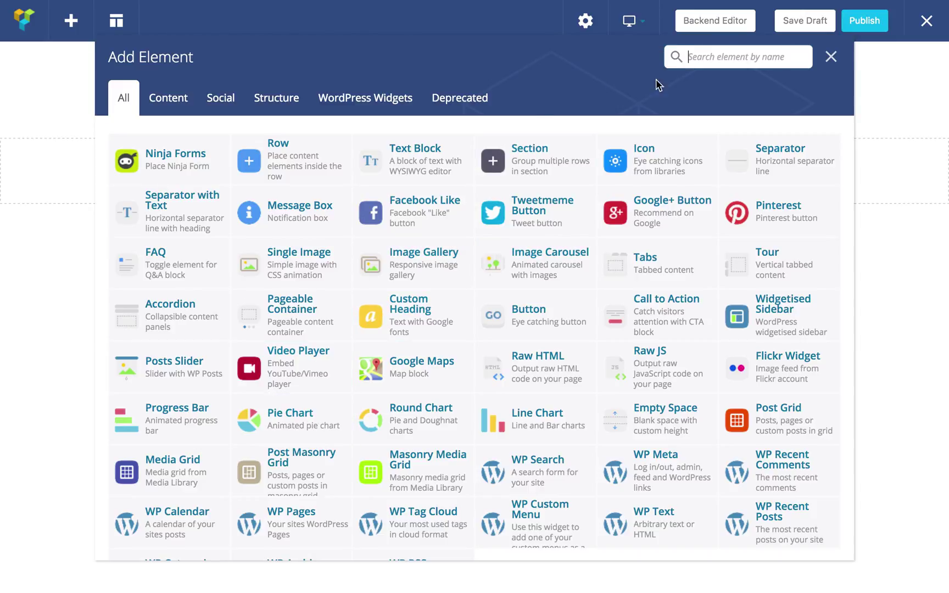
text(icon)
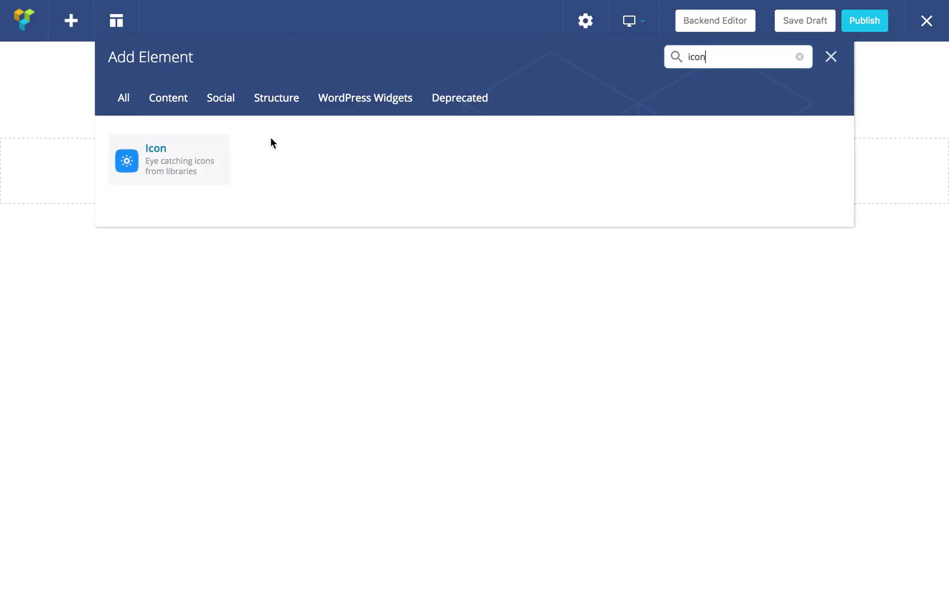
click(152, 173)
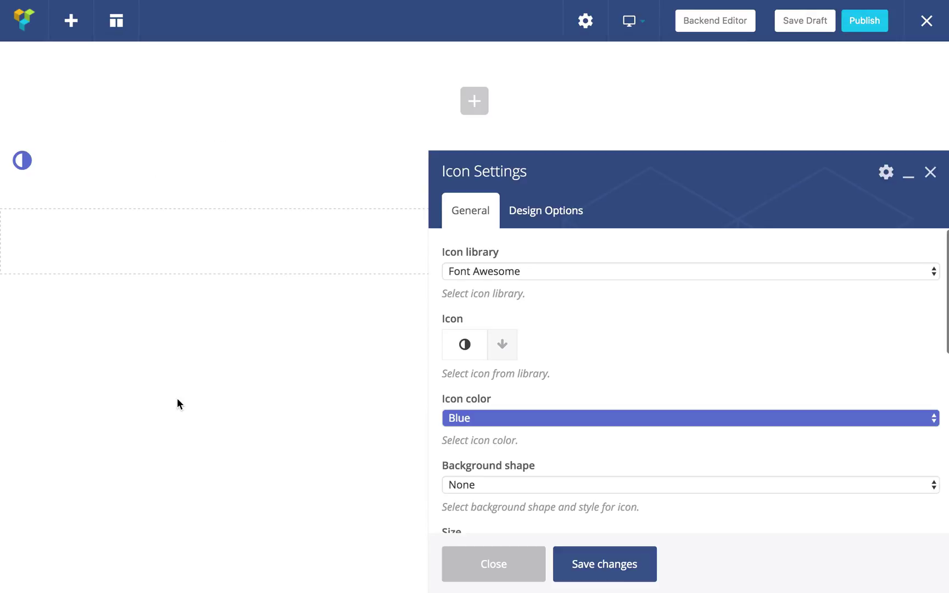
- Reposition the Icon Settings window so the new icon on the page stays uncovered
drag(538, 174, 396, 96)
drag(290, 87, 185, 143)
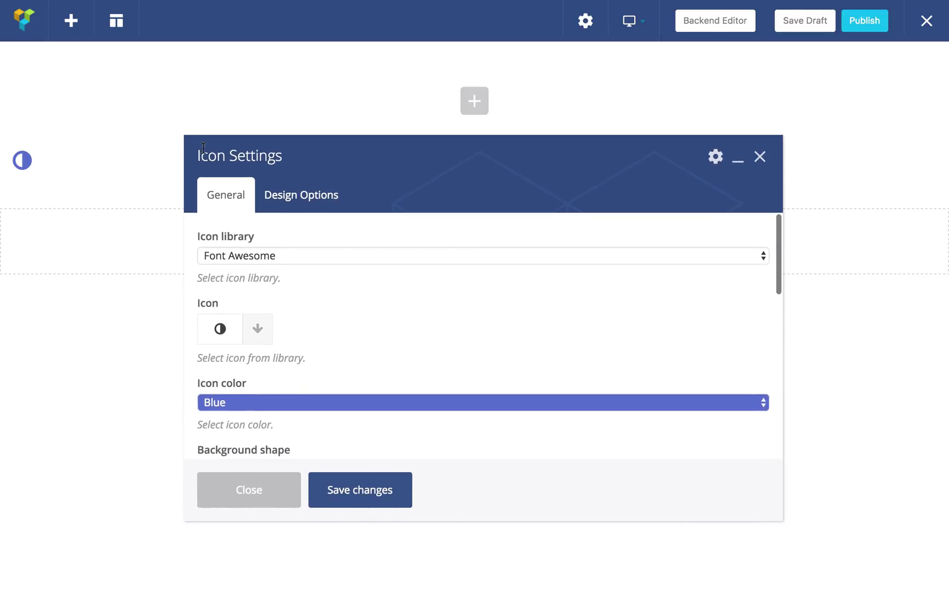
drag(340, 164, 944, 126)
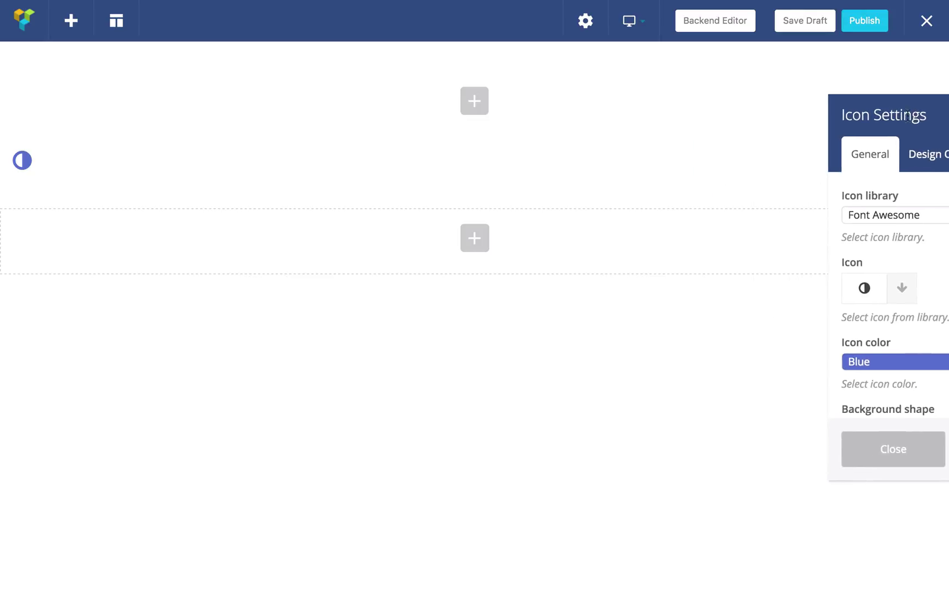
drag(0, 99, 390, 127)
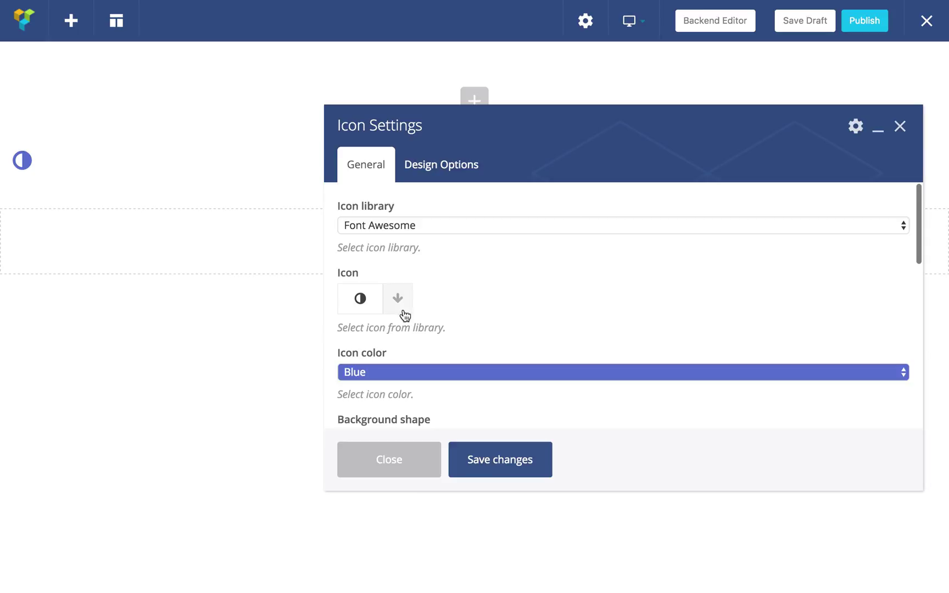
- Review the icon's background shape, size, alignment and link options, then close its settings without changing anything
scroll(504, 247, down, 5)
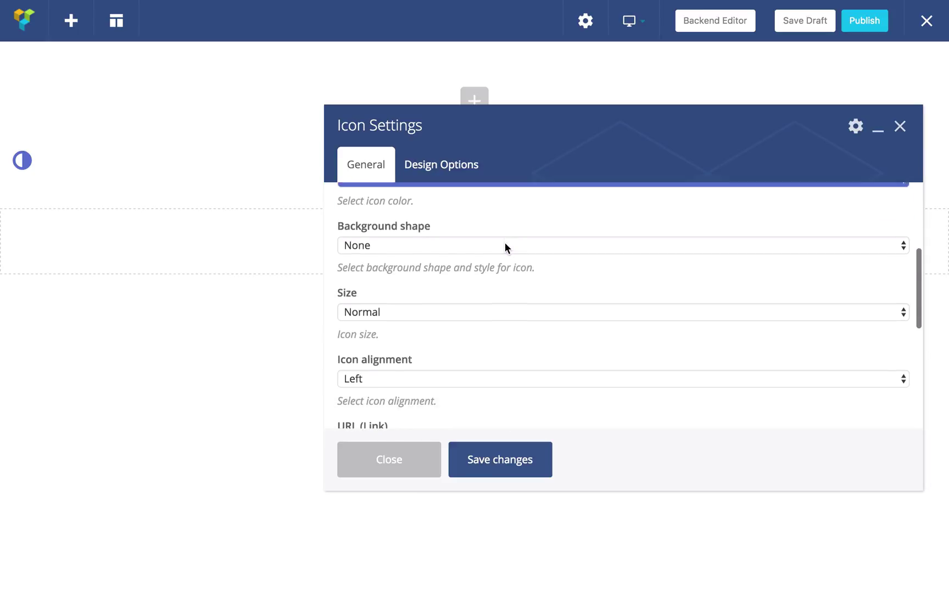
scroll(506, 244, down, 1)
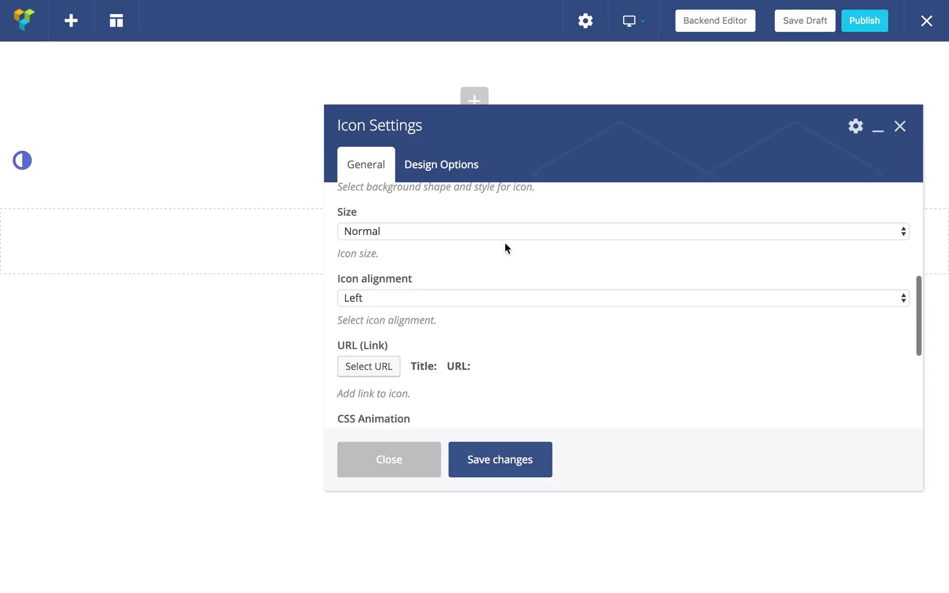
click(401, 299)
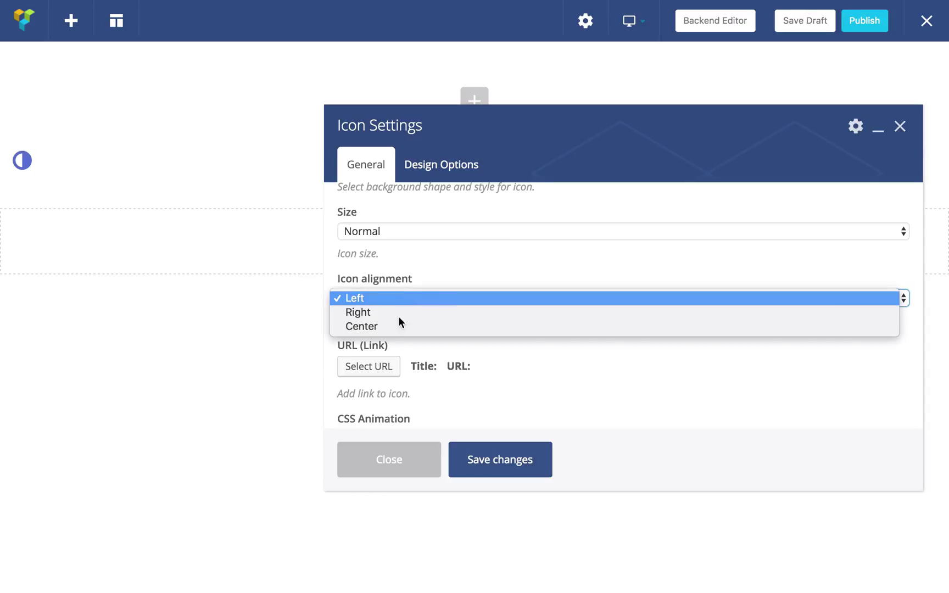
click(459, 266)
click(431, 305)
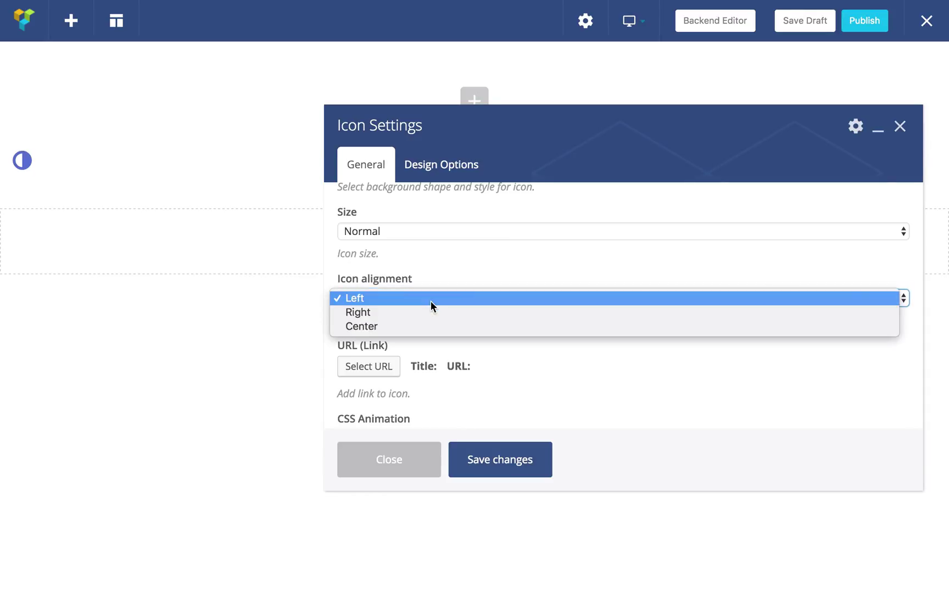
click(482, 263)
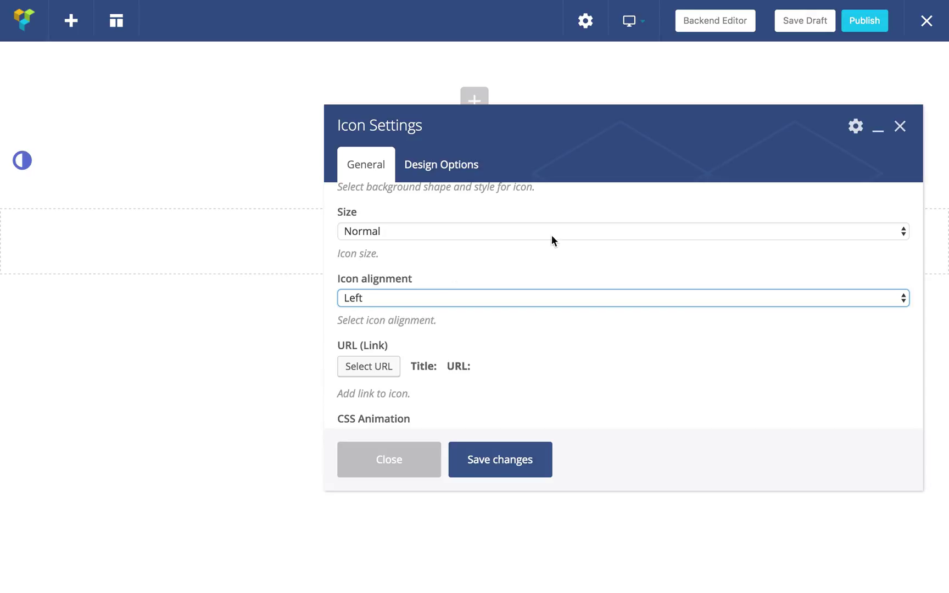
click(900, 126)
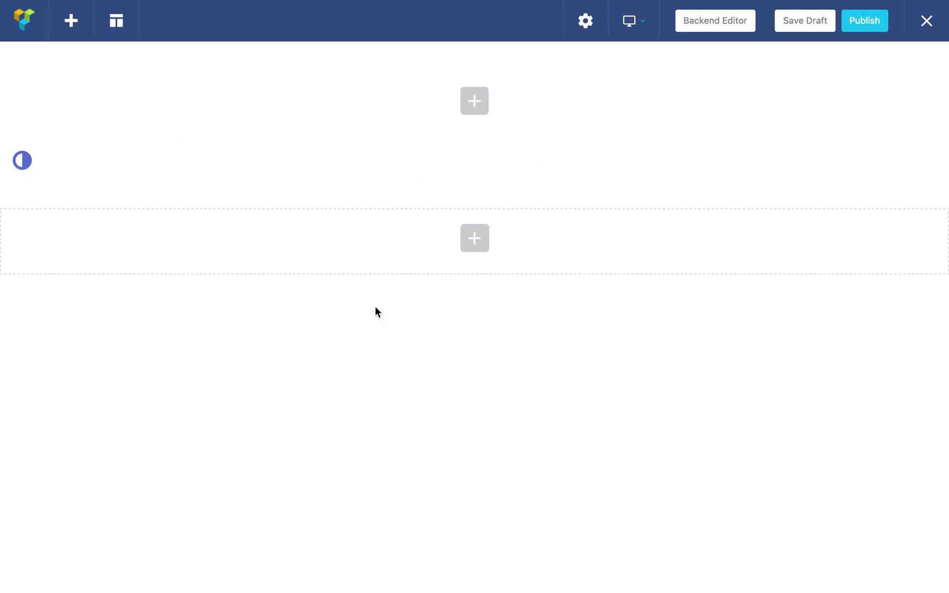
- View the element library and the first row's column settings, closing each without making changes
click(474, 237)
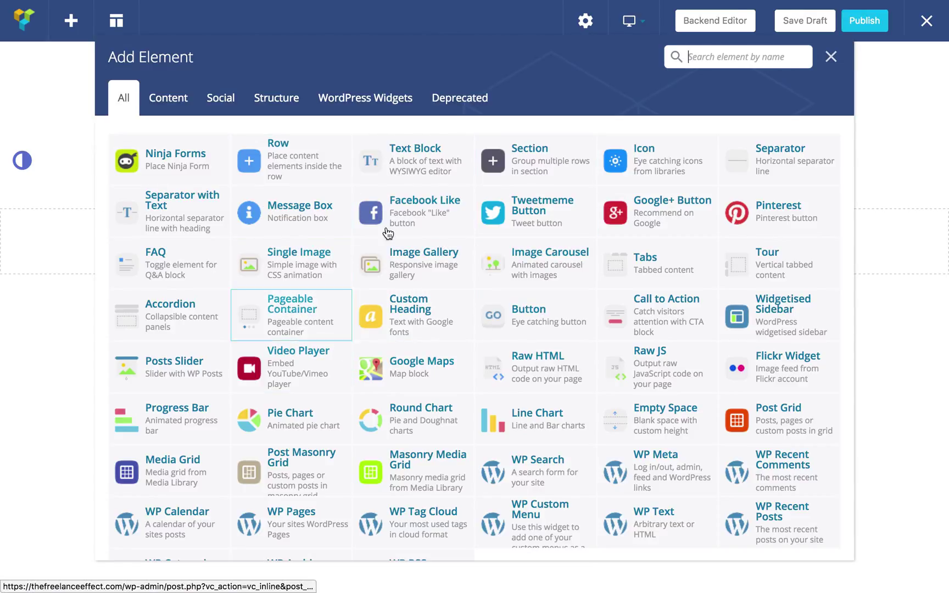
click(831, 57)
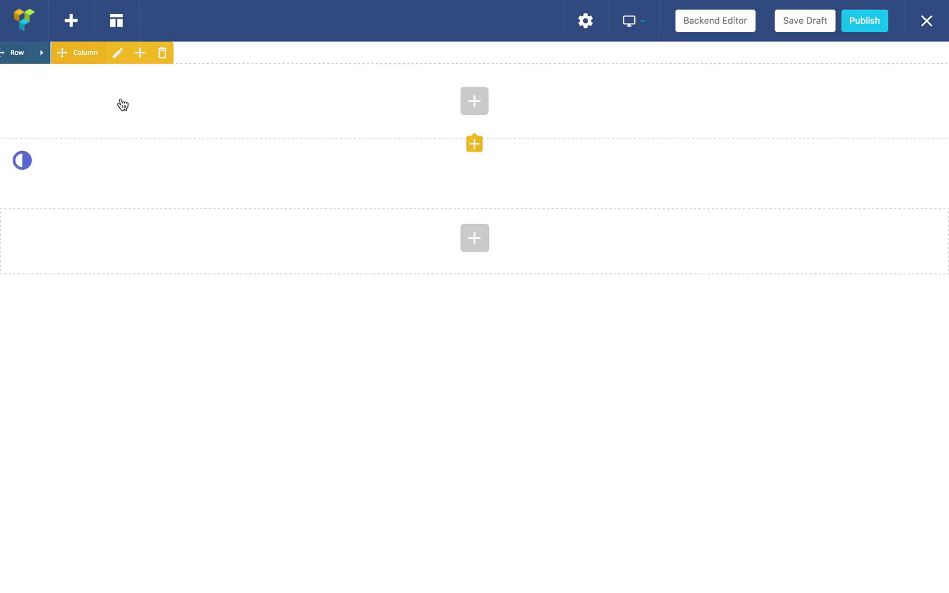
click(118, 54)
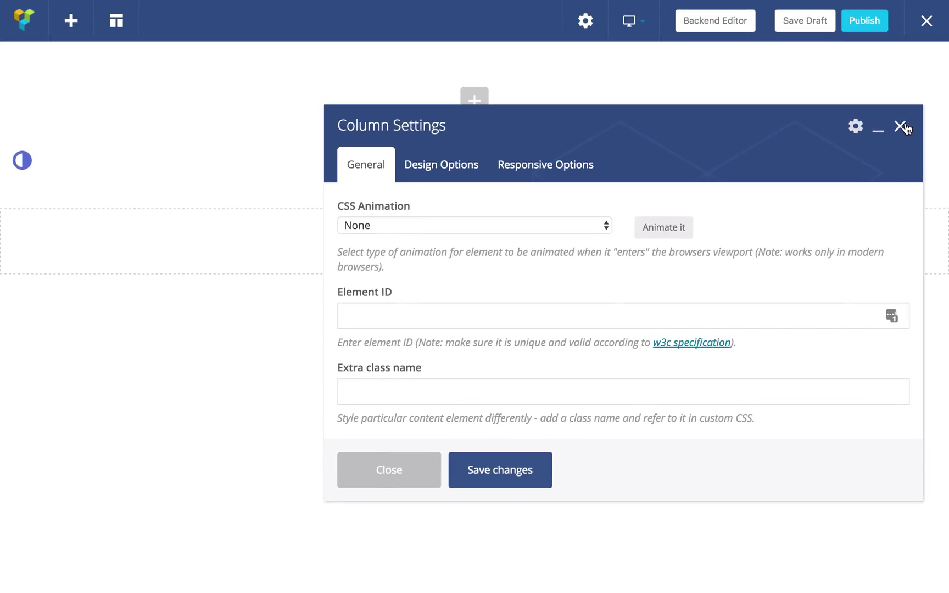
click(903, 126)
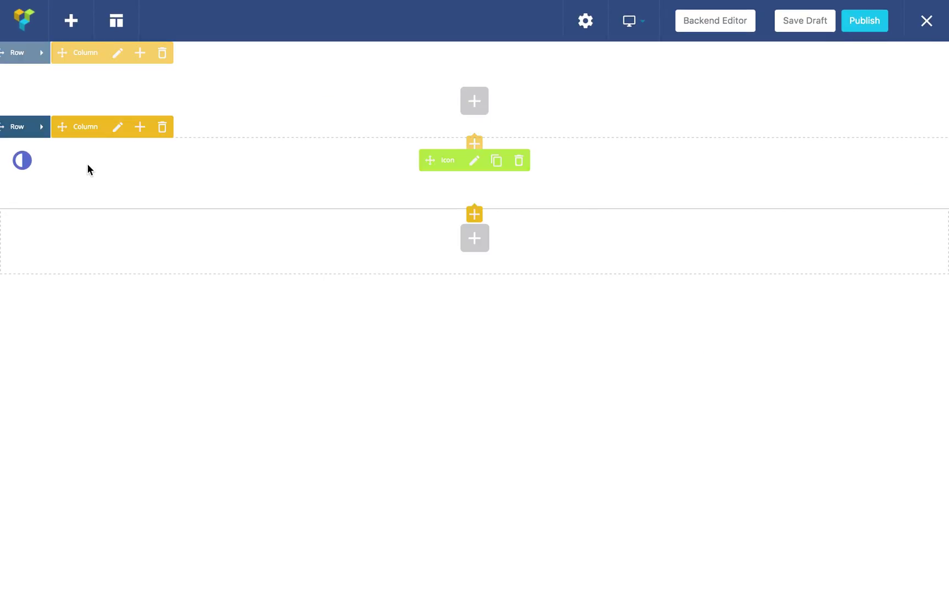
- View the predefined and custom column layout options of the first row, then close them unchanged
click(41, 55)
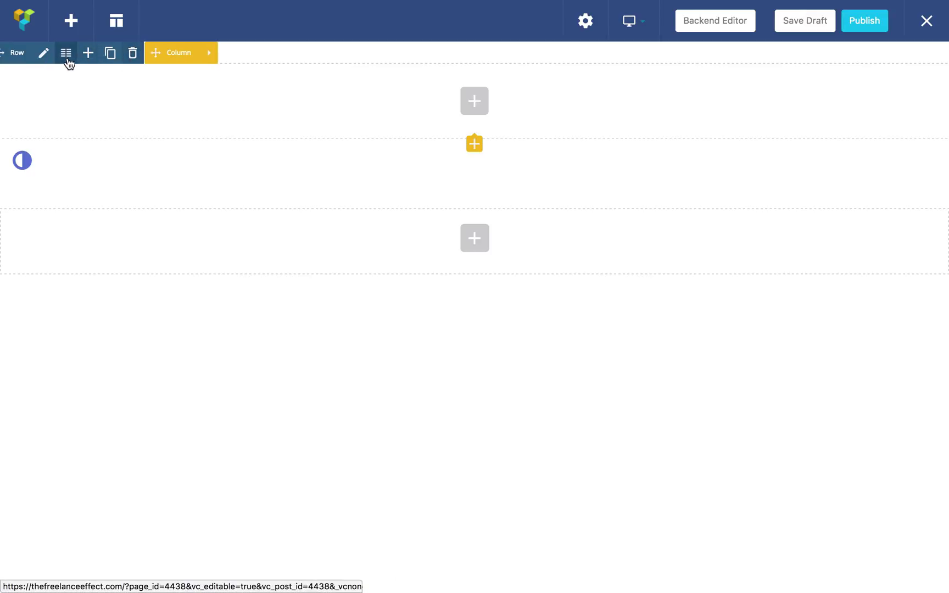
click(66, 54)
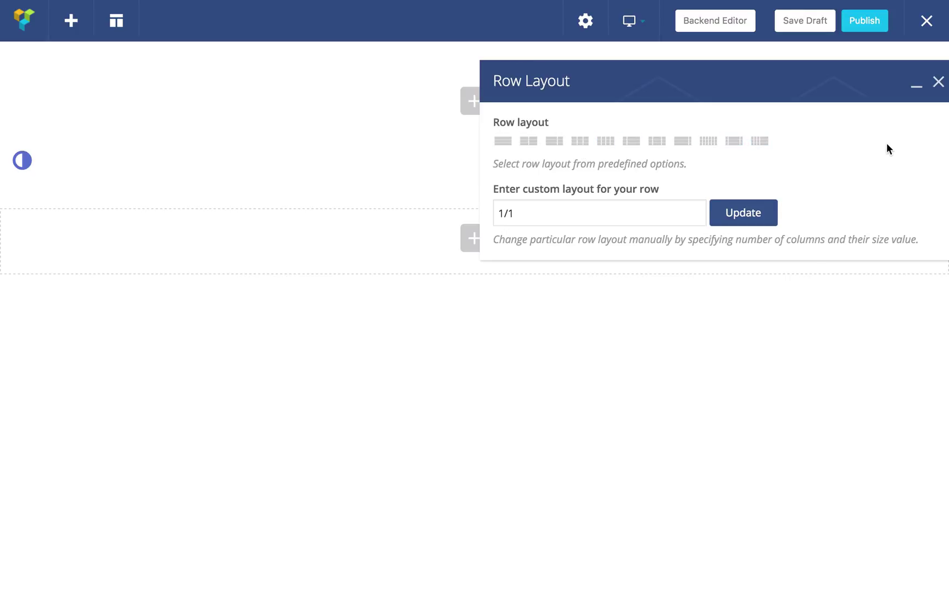
click(938, 81)
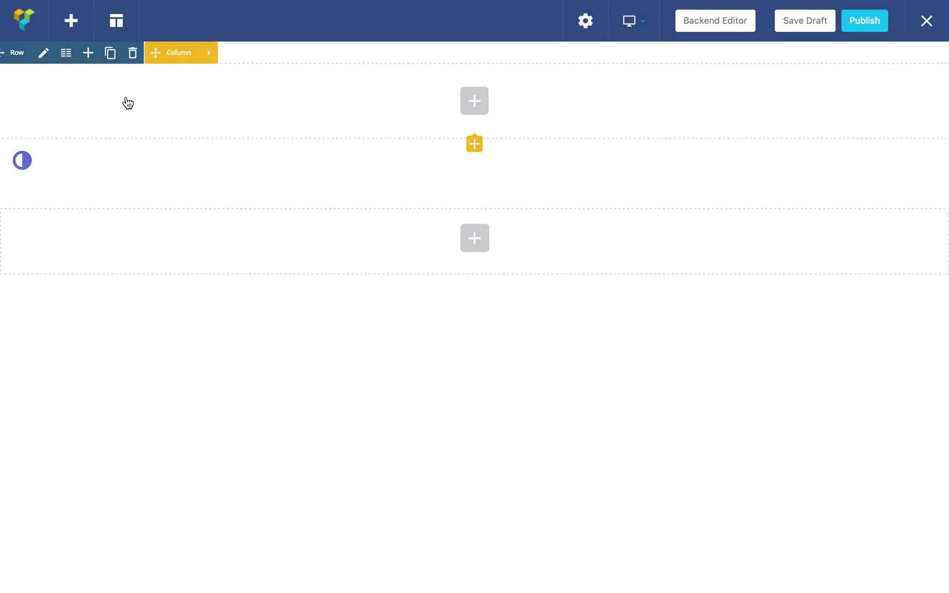
- Browse the full list of available elements for the area below the icon, then close it without adding one
click(475, 246)
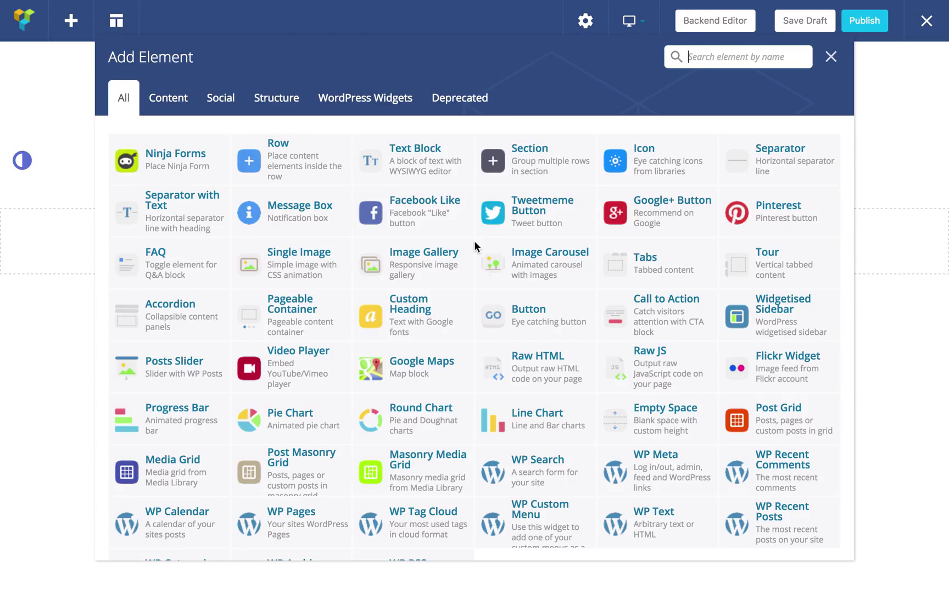
scroll(387, 324, down, 2)
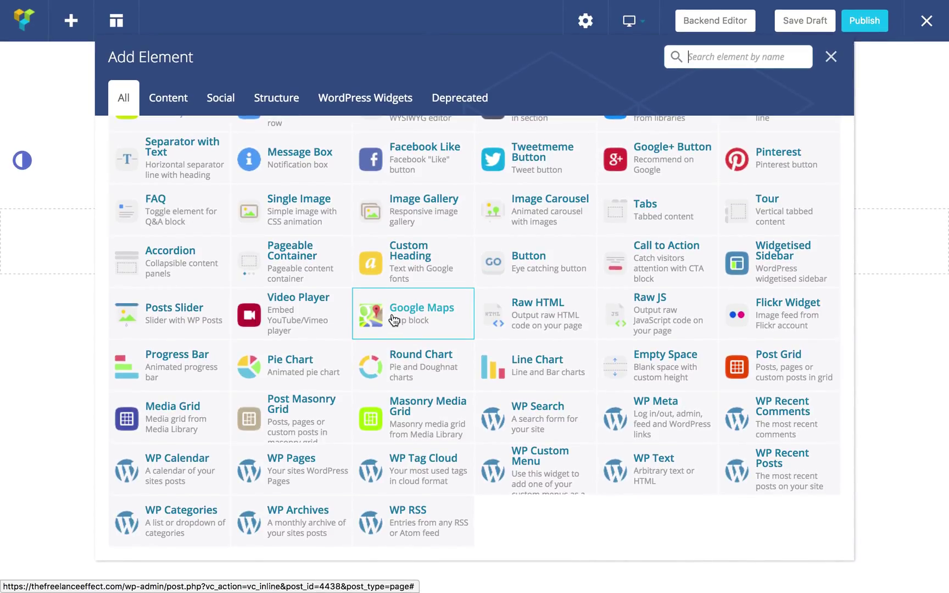
scroll(451, 313, up, 2)
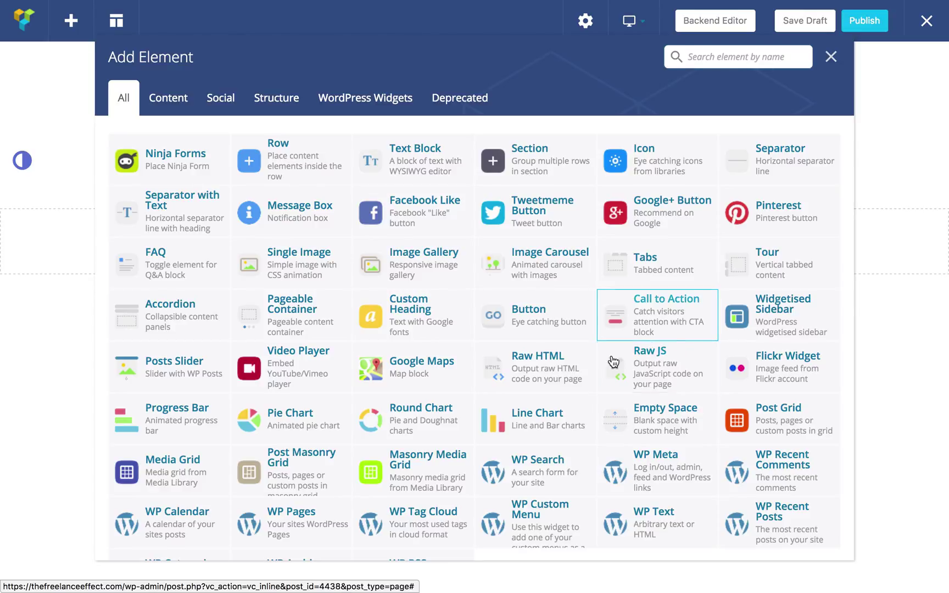
scroll(573, 376, down, 2)
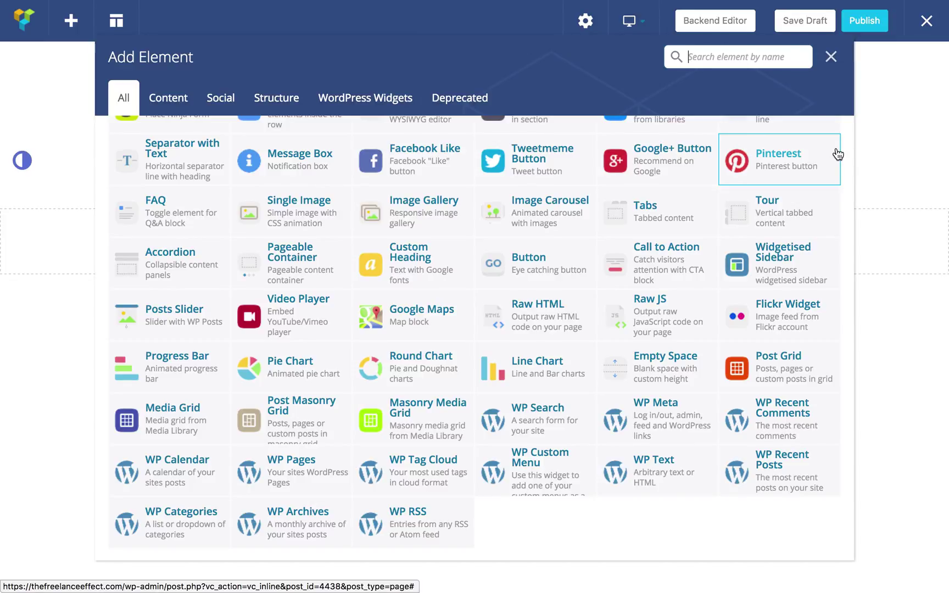
click(830, 57)
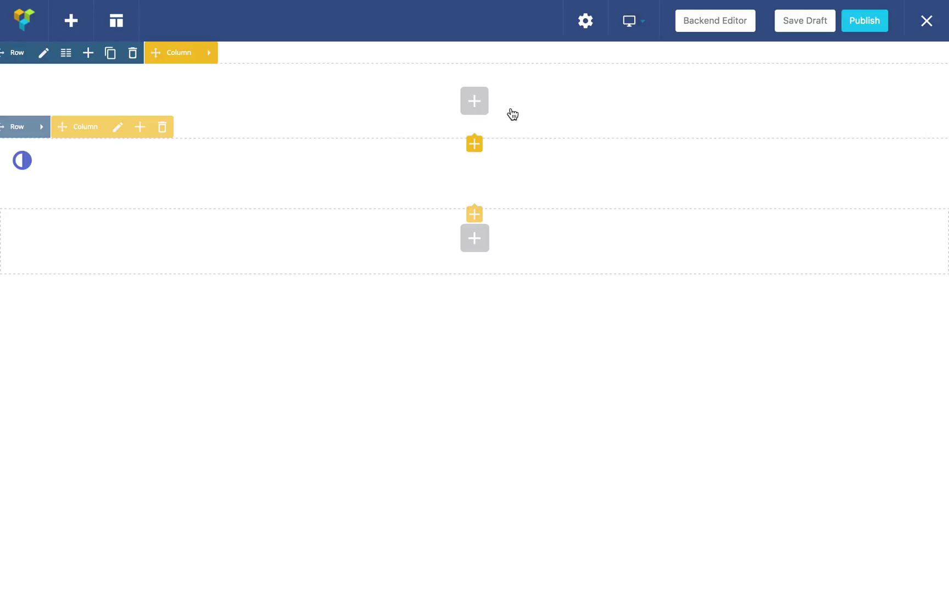
- Add a Text Block element in the empty area below the icon row
click(472, 240)
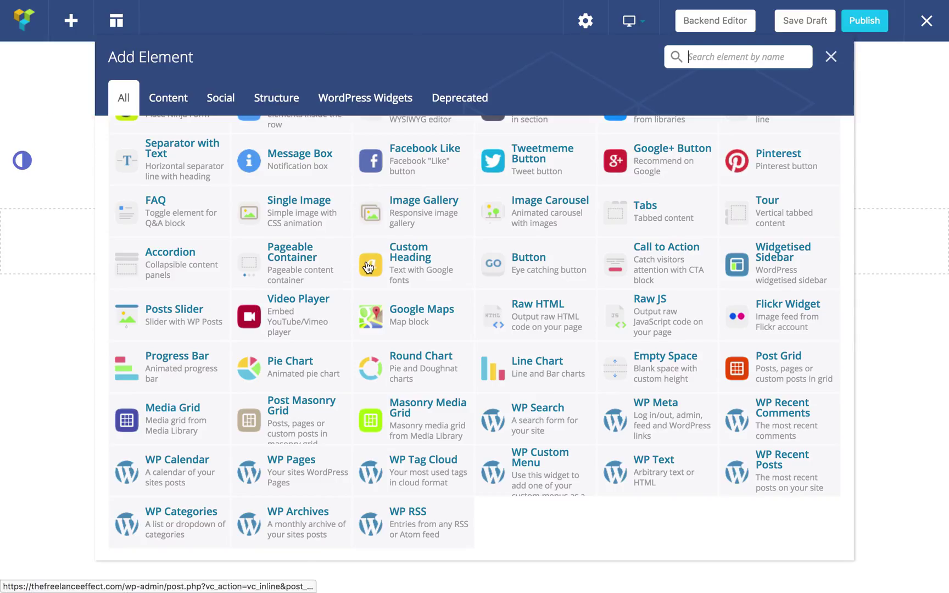
scroll(288, 207, up, 1)
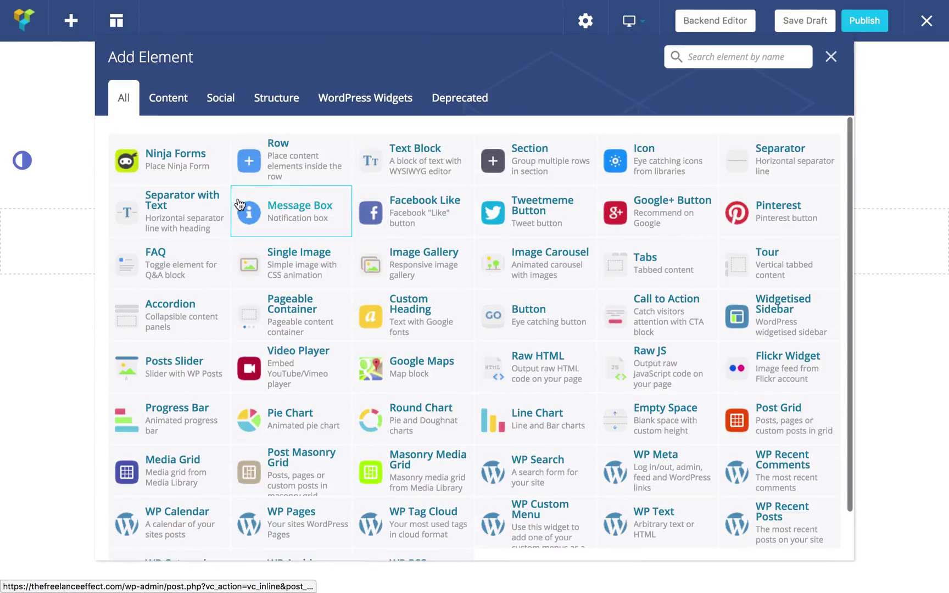
click(427, 153)
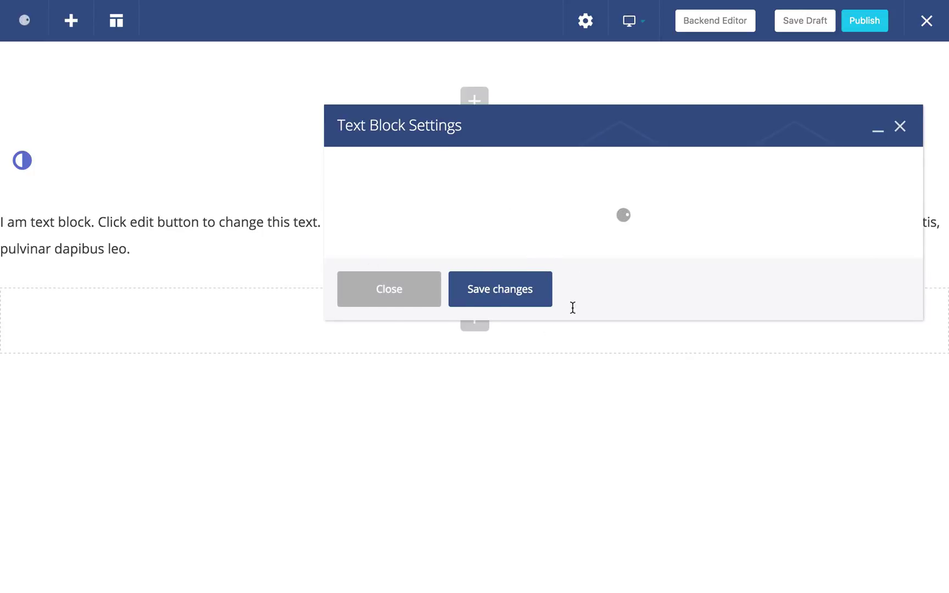
- Review the text block's general settings, including the text editor, CSS animation, element ID and extra class name
scroll(457, 421, down, 5)
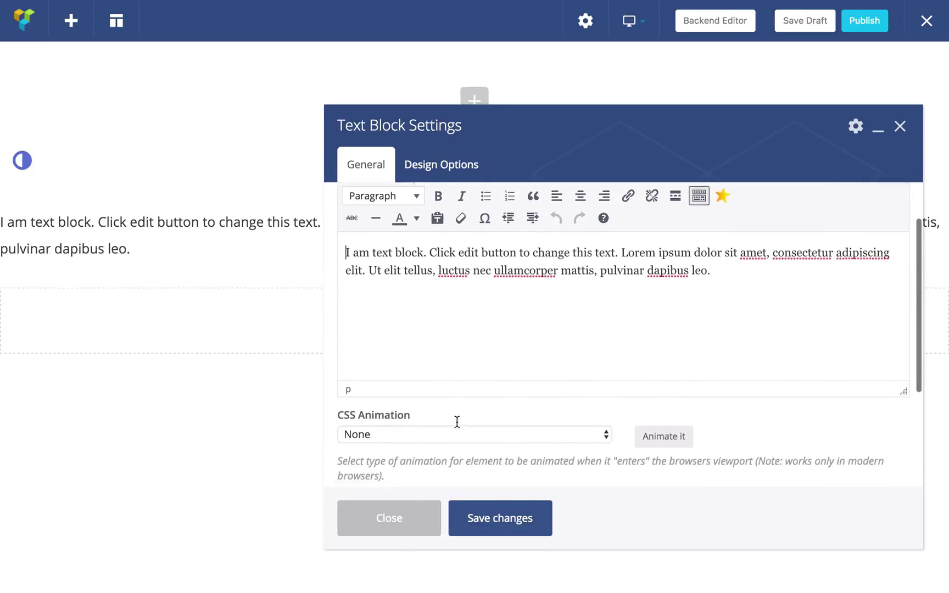
scroll(457, 421, up, 5)
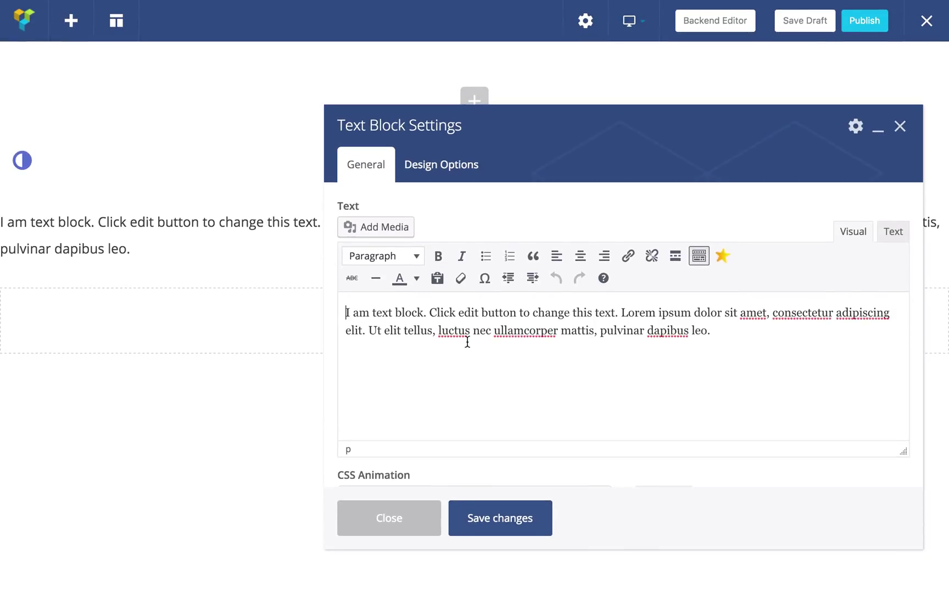
scroll(465, 343, down, 1)
scroll(465, 294, down, 5)
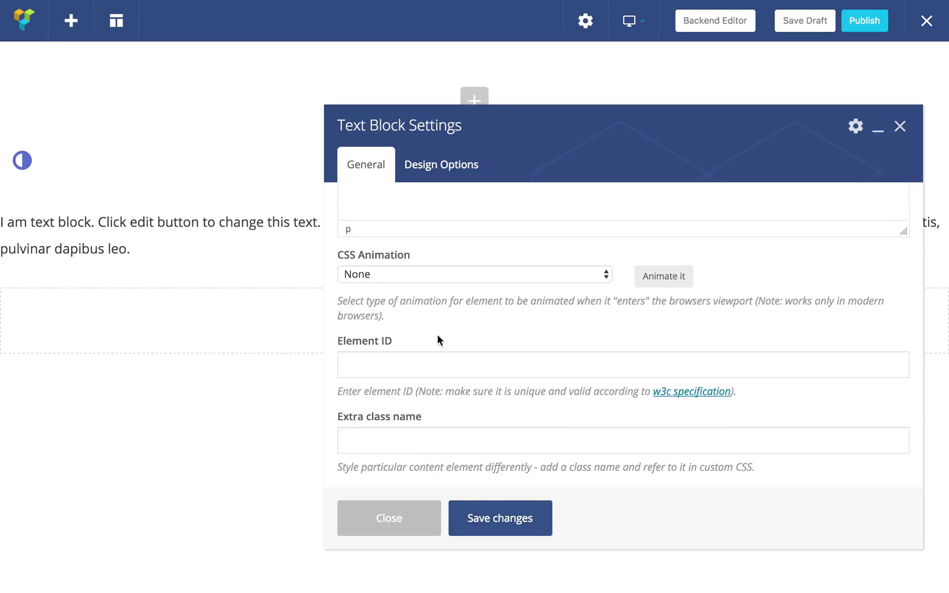
scroll(437, 333, up, 6)
- Select the placeholder text, view the paragraph and heading formats, then close the text block settings without changes
drag(726, 344, 274, 287)
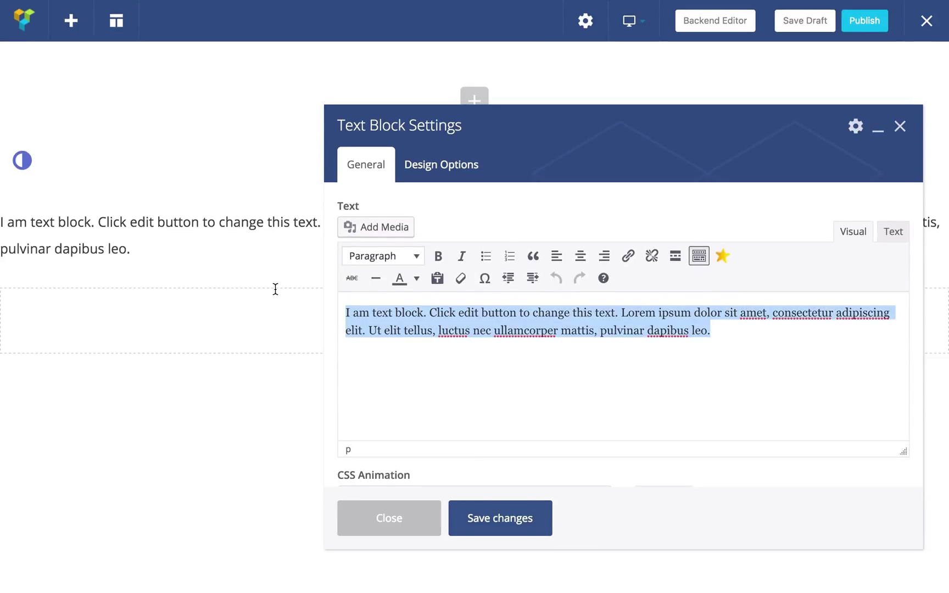
click(383, 256)
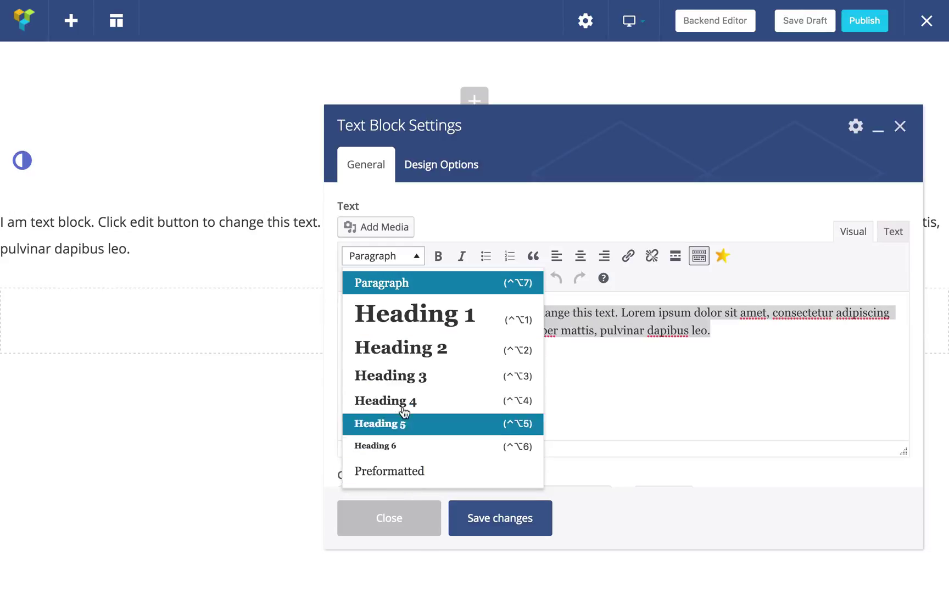
click(648, 404)
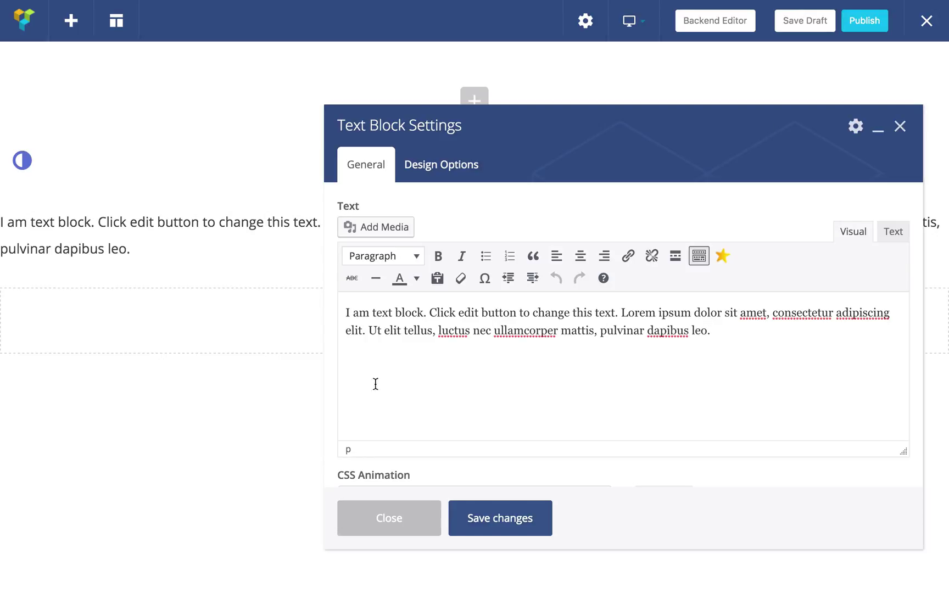
click(899, 127)
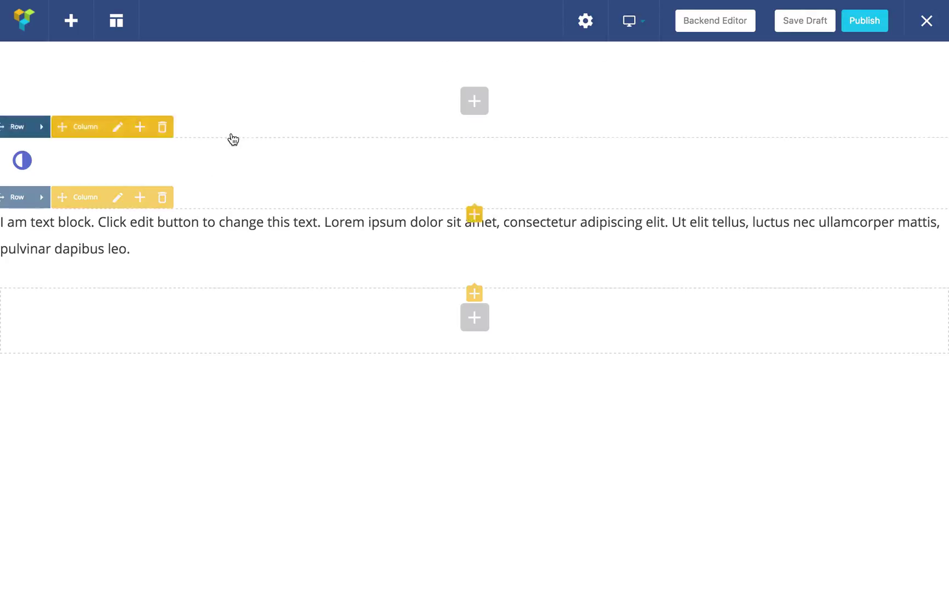
- Split the empty top row into two equal columns with the 1/2 + 1/2 row layout, and close the layout settings
click(66, 54)
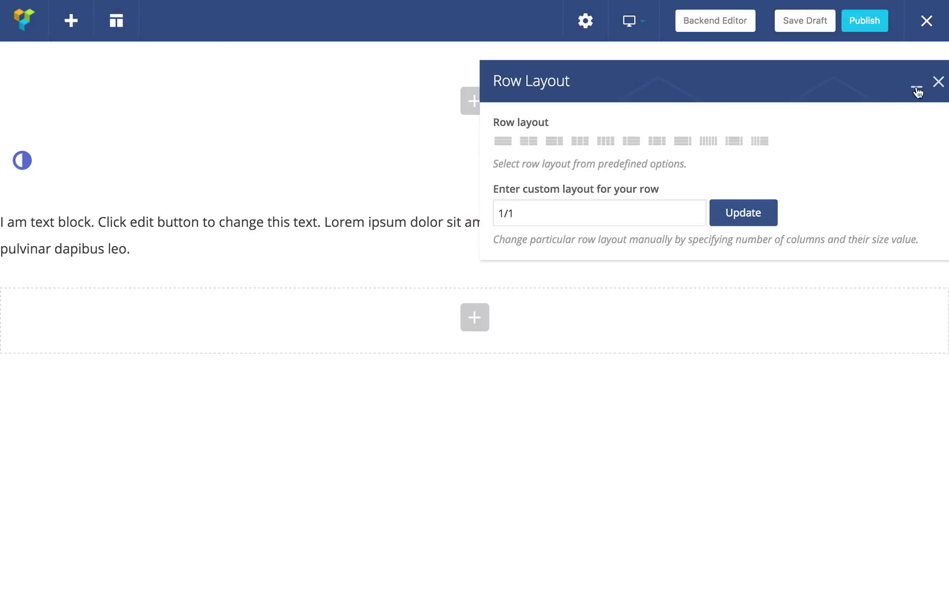
click(937, 82)
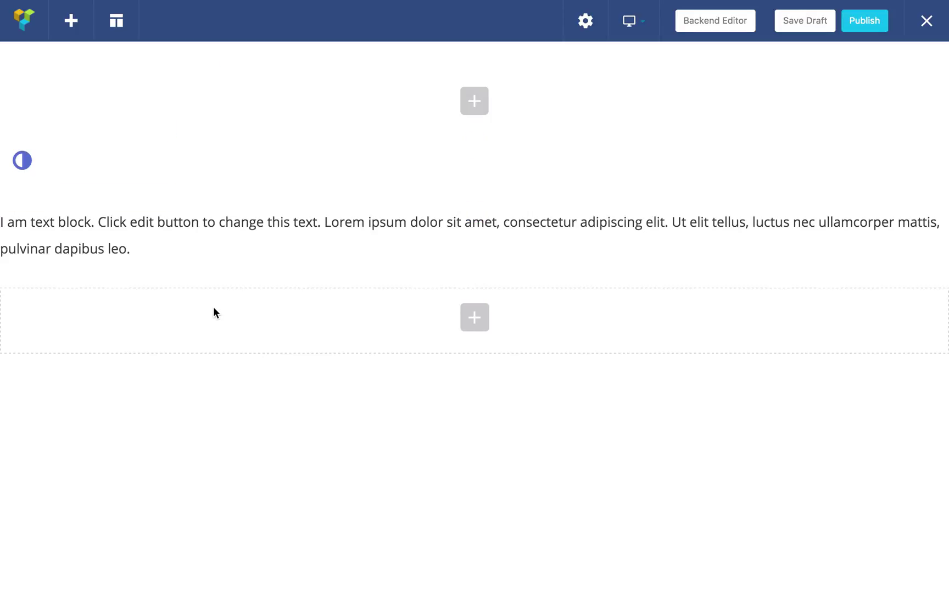
mouse_move(329, 99)
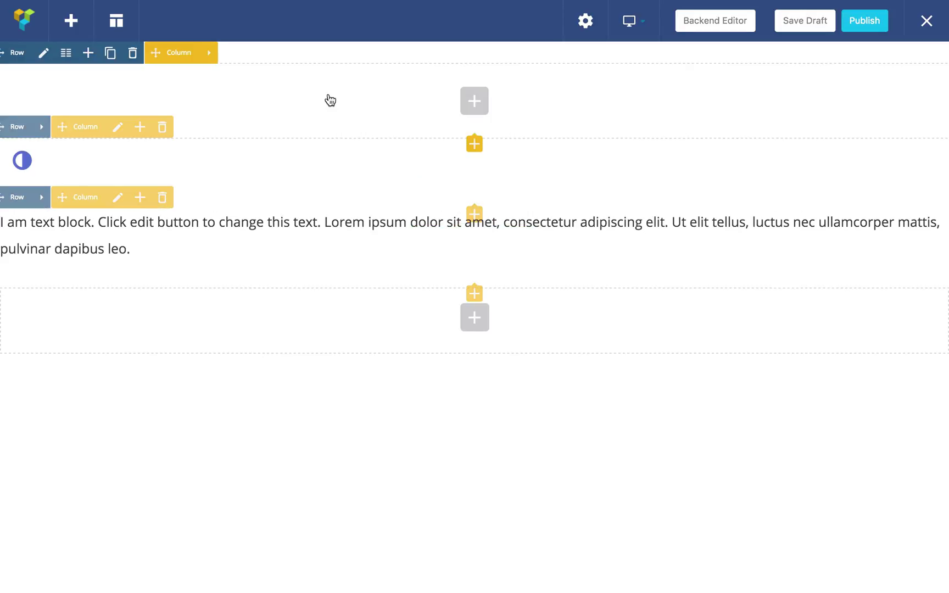
click(68, 55)
click(528, 142)
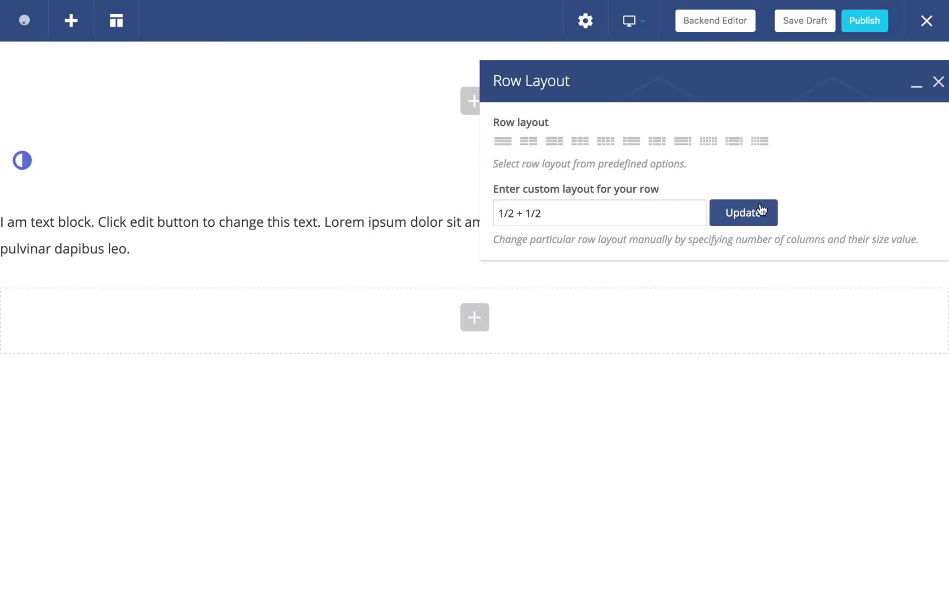
click(937, 83)
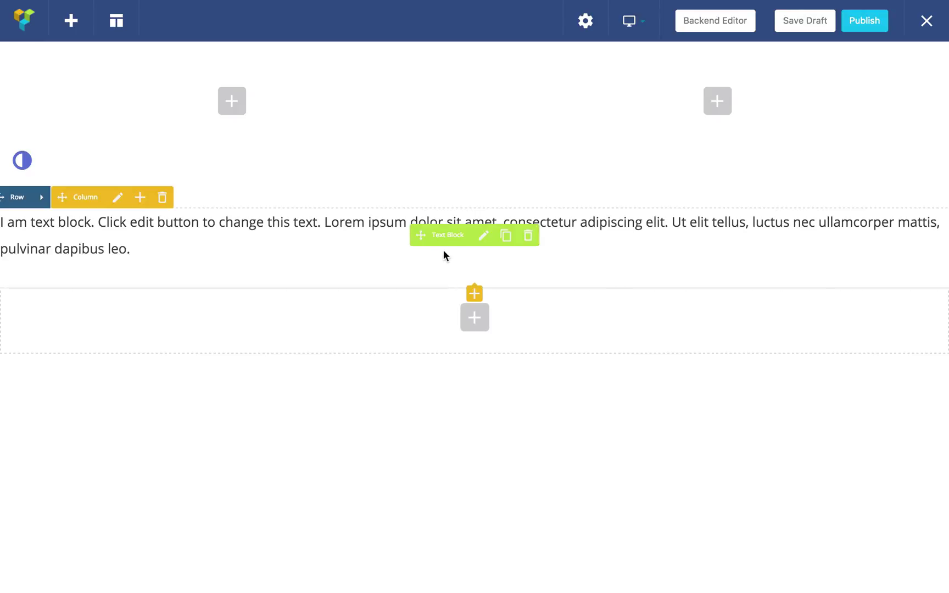
- Open the text block's settings and view its template and preset options
click(483, 236)
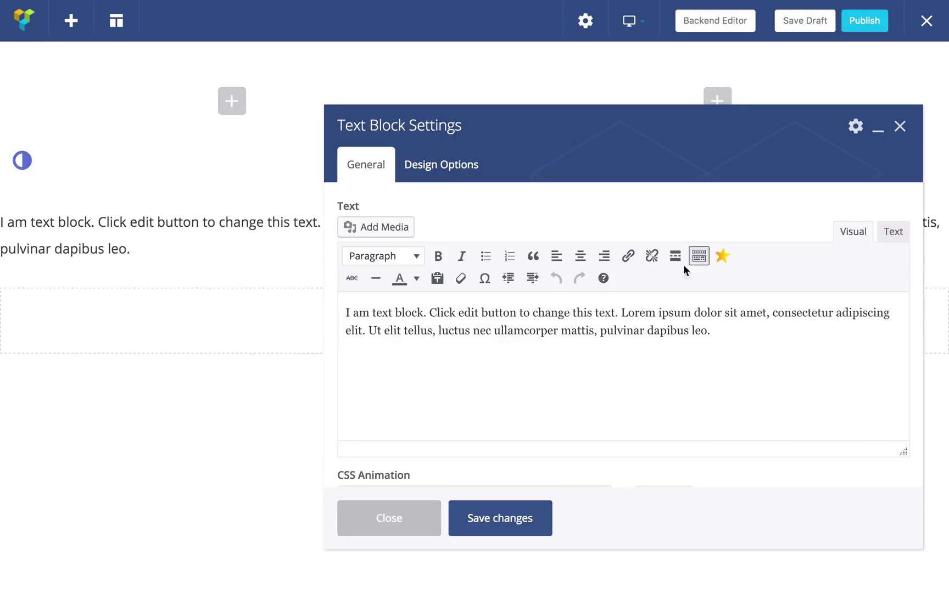
click(856, 137)
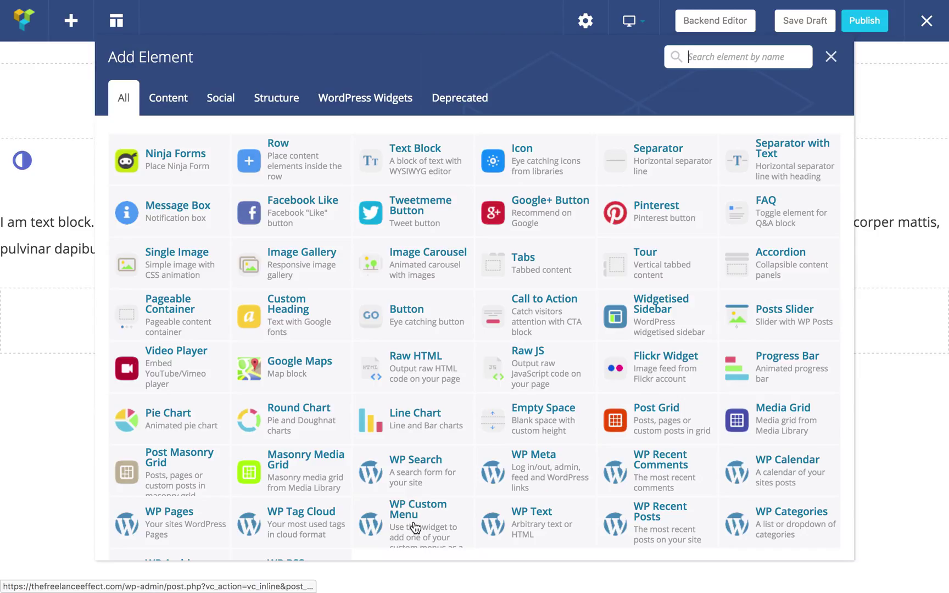
- Add a WP Custom Menu element to the second column of the top row and close its settings
click(360, 523)
click(900, 129)
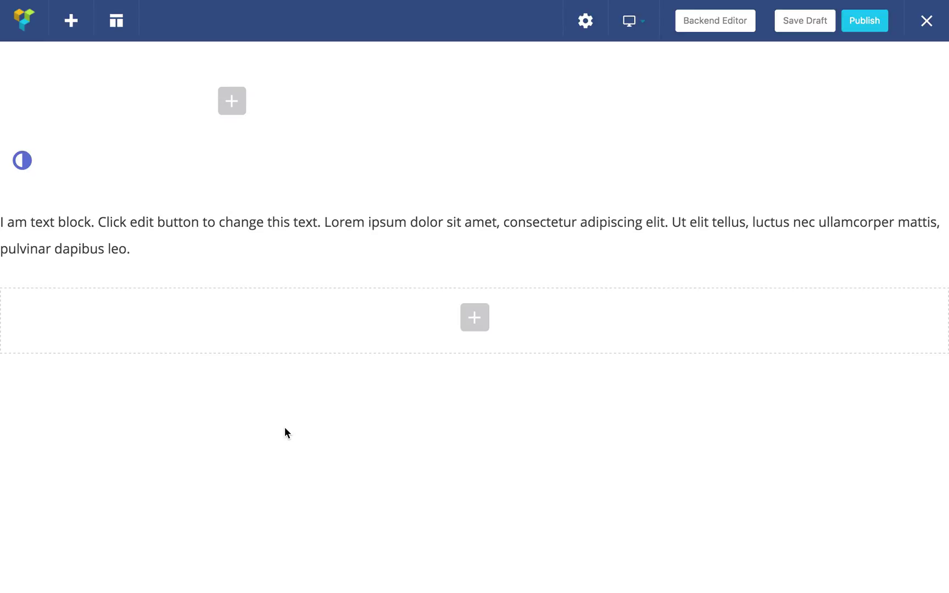
- Save the text block's row as a template titled "Template" and close the row settings
mouse_move(295, 243)
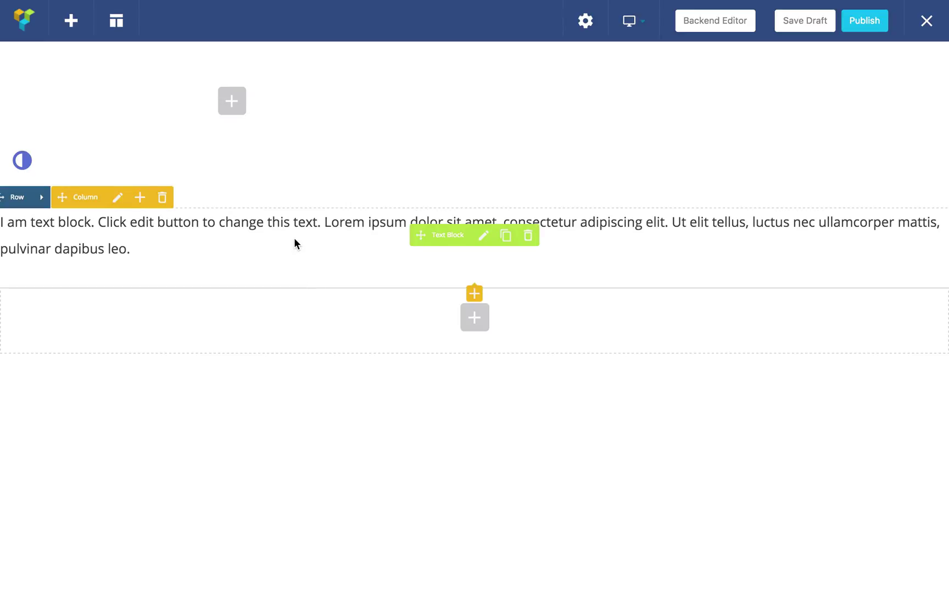
click(48, 202)
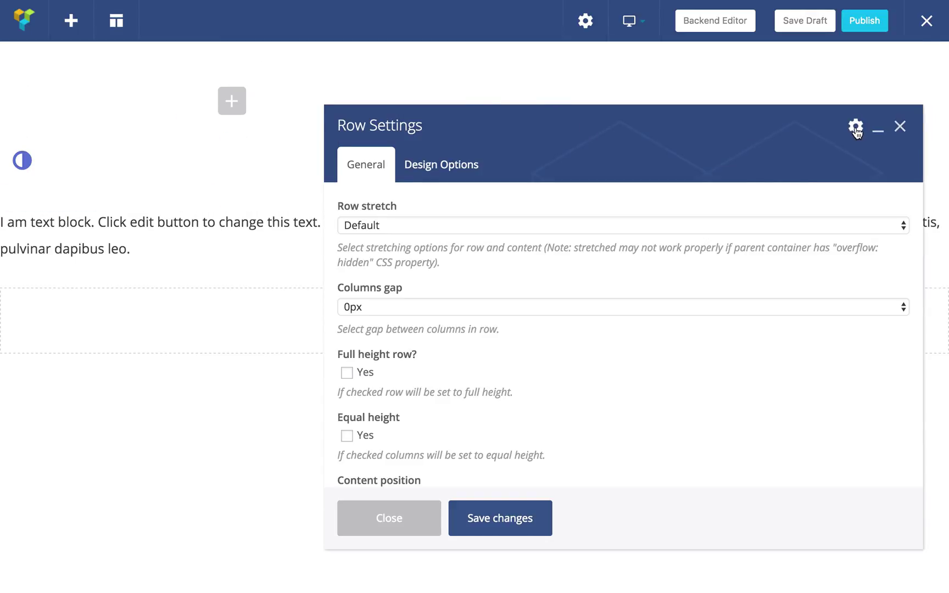
click(856, 129)
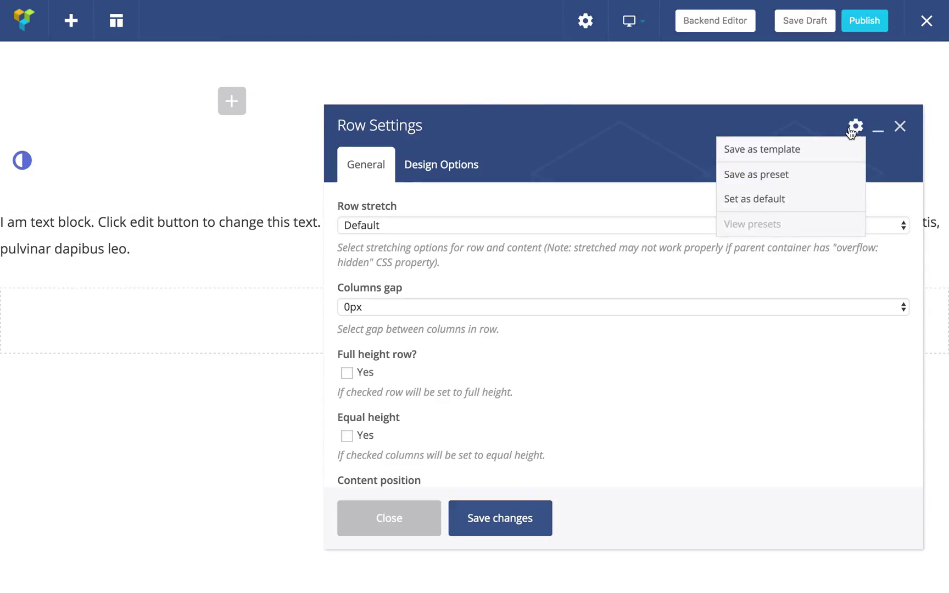
click(756, 150)
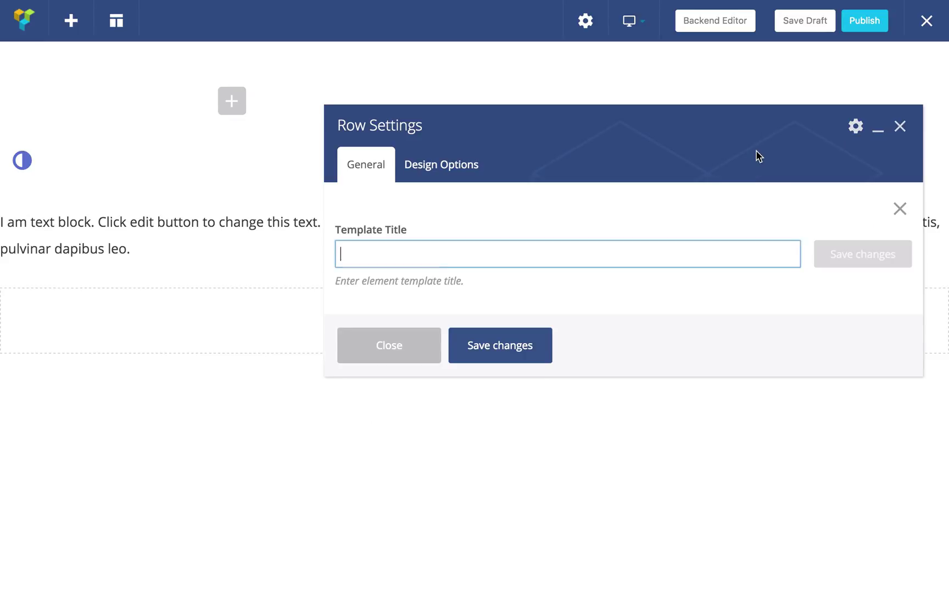
text(Template)
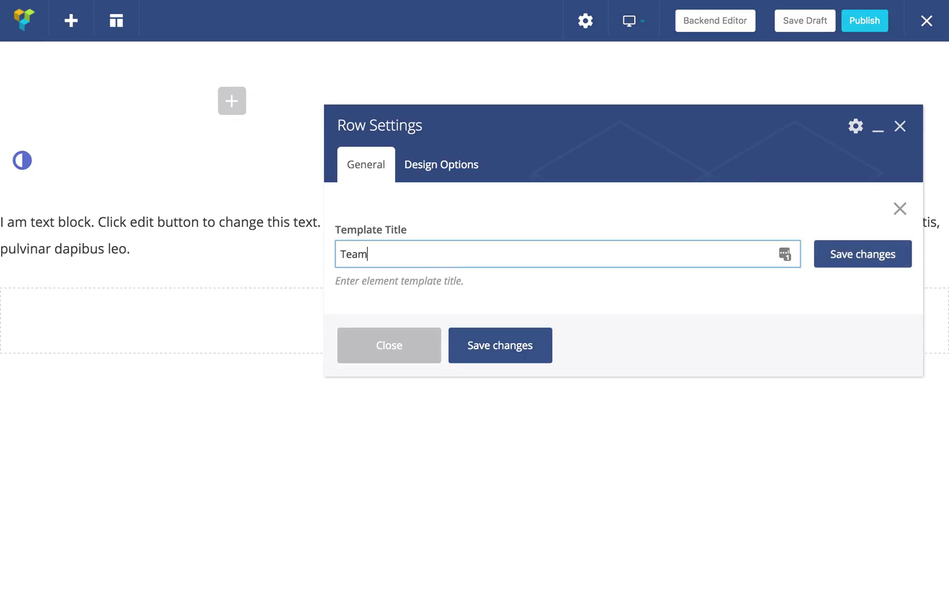
click(843, 254)
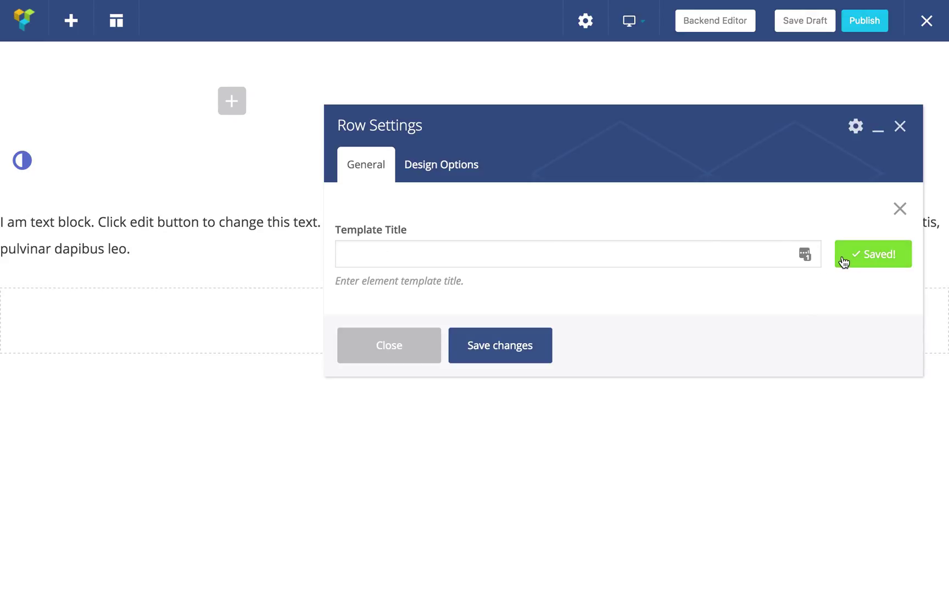
click(400, 358)
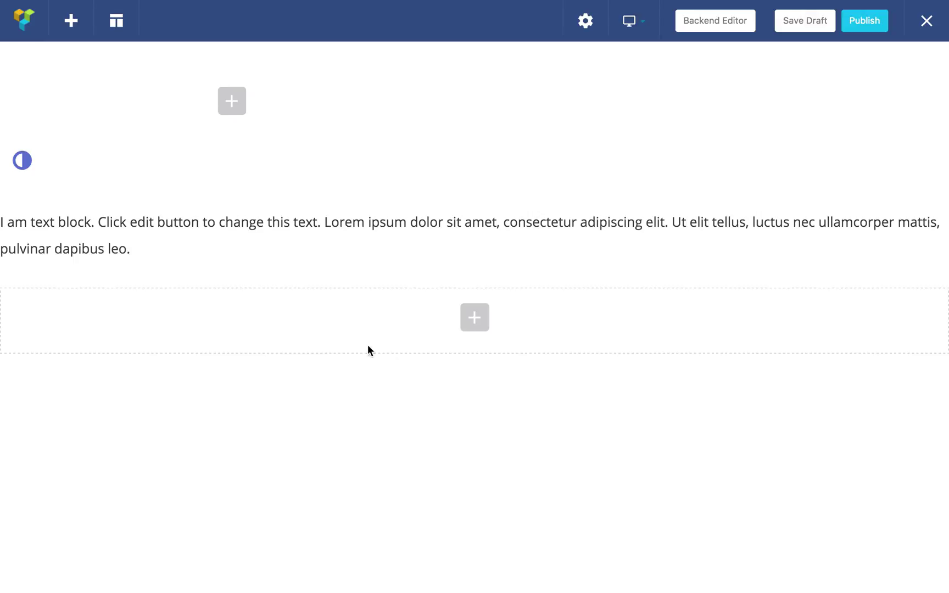
- Preview the newest "Template" entry among the saved templates and append it to the page
click(120, 26)
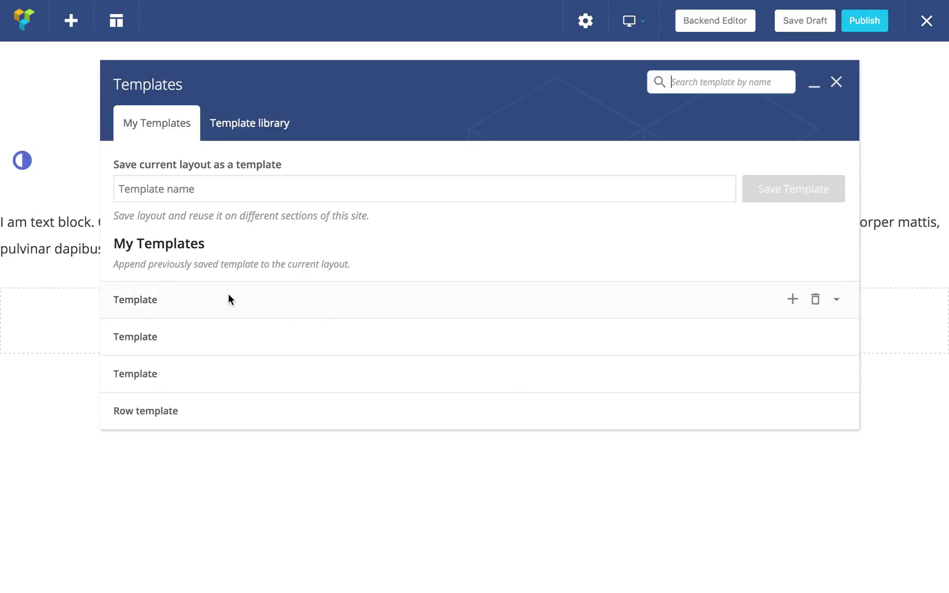
click(843, 302)
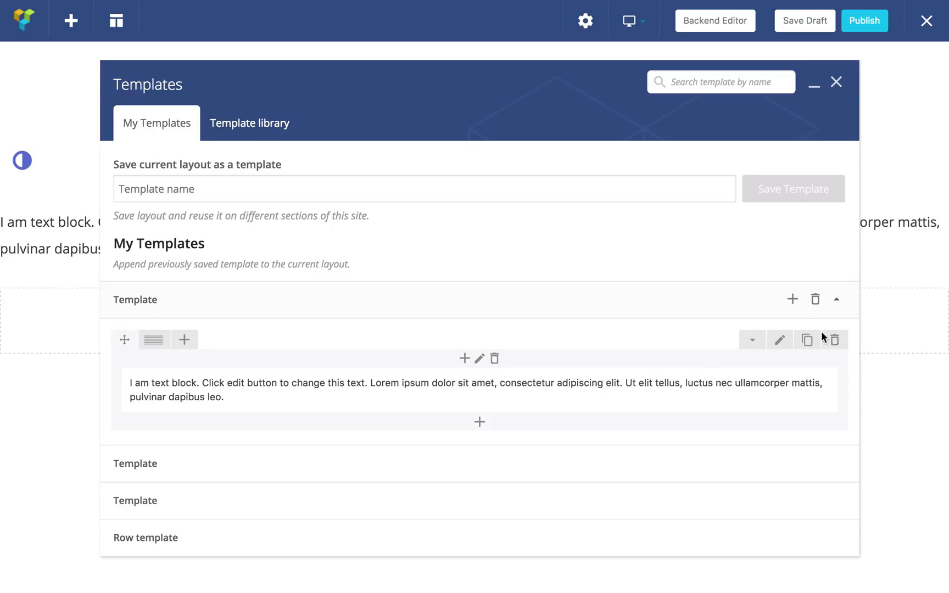
click(792, 300)
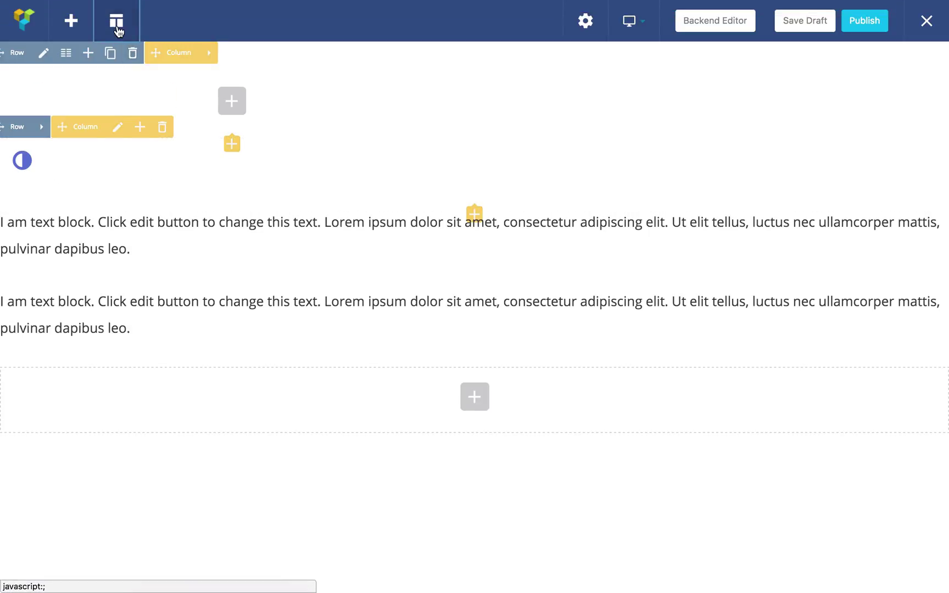
- Save the current page layout as a template named "My page"
click(116, 22)
click(218, 186)
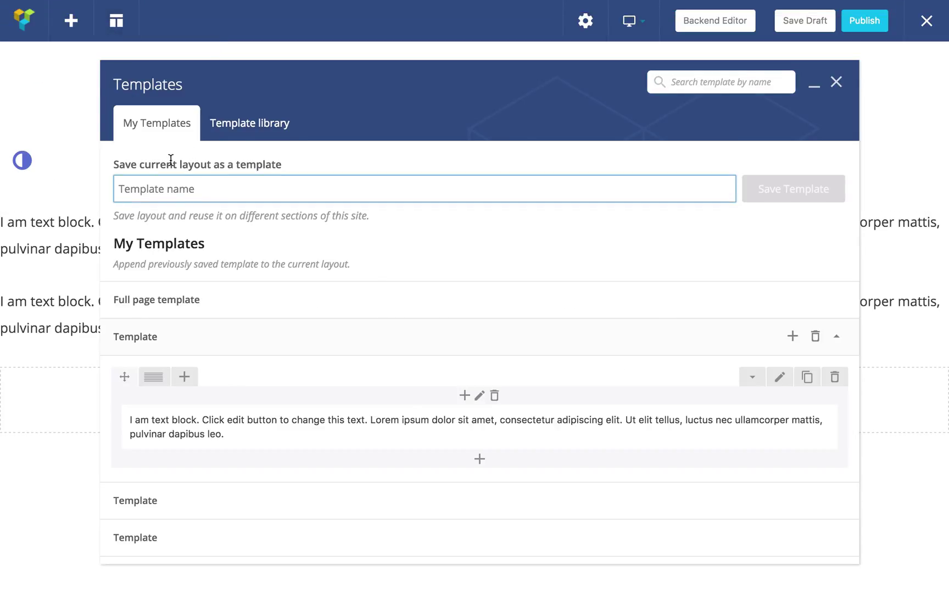
text(My page)
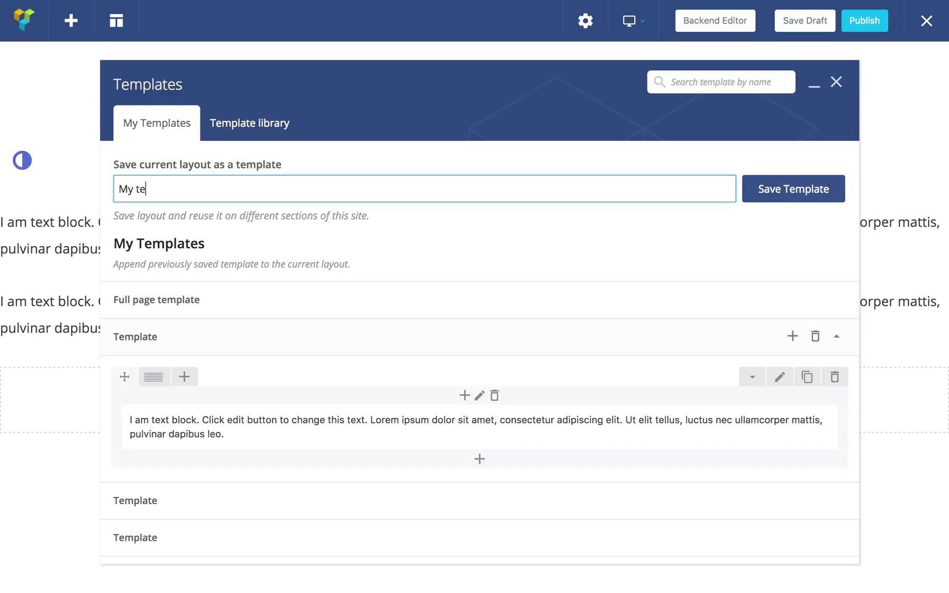
click(794, 192)
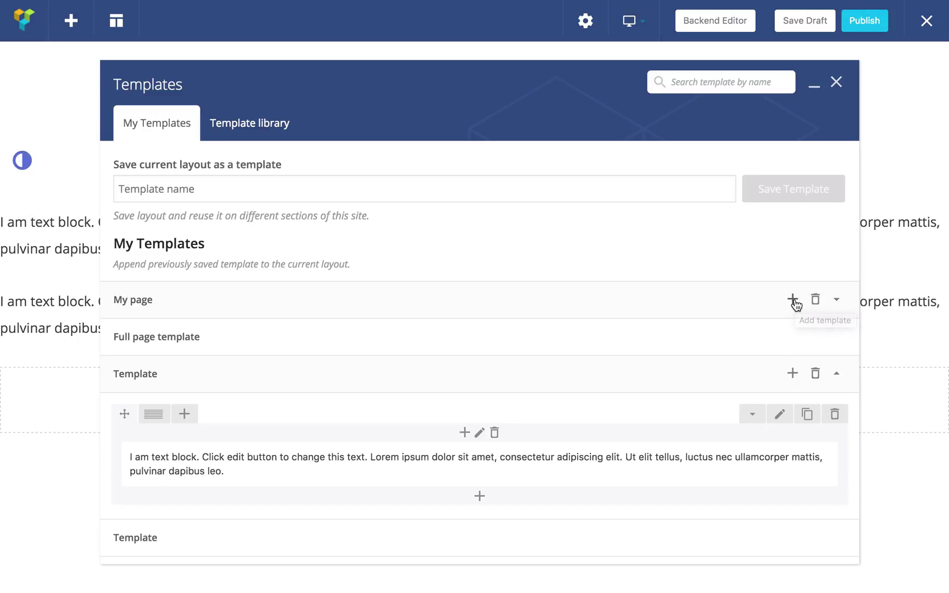
- Browse the downloadable layouts in the template library and open the Article Group template
click(262, 127)
click(175, 254)
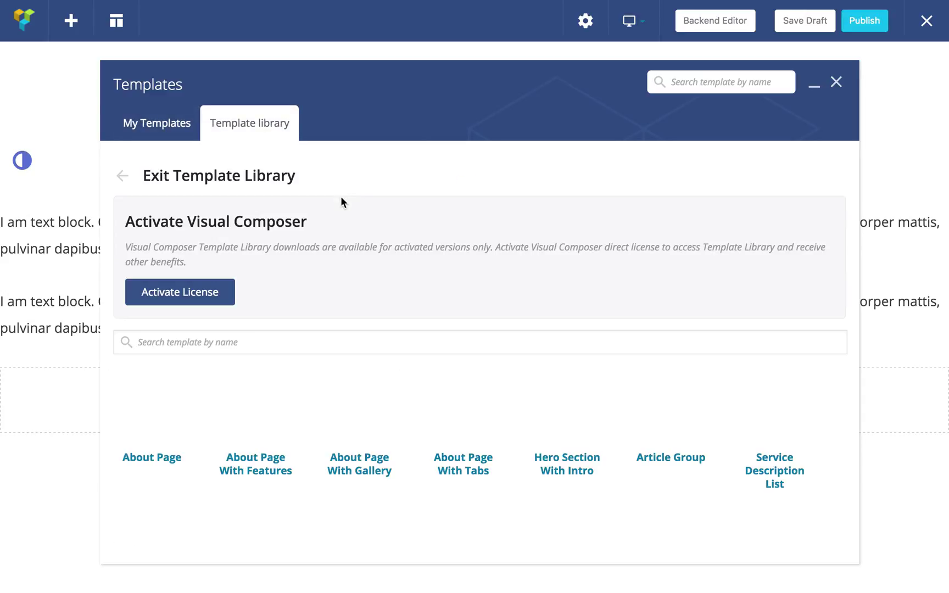
scroll(329, 247, down, 4)
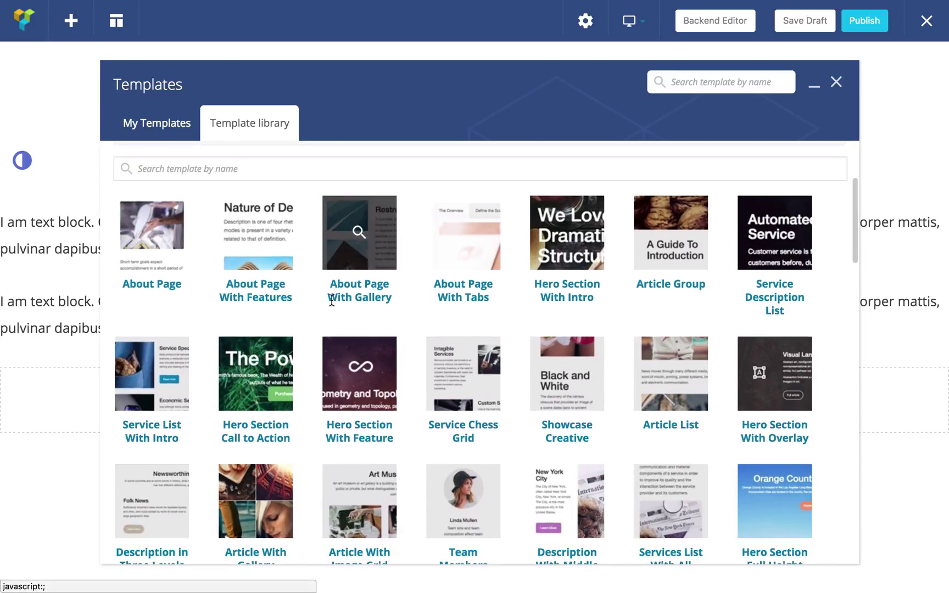
scroll(328, 313, down, 10)
scroll(328, 319, down, 10)
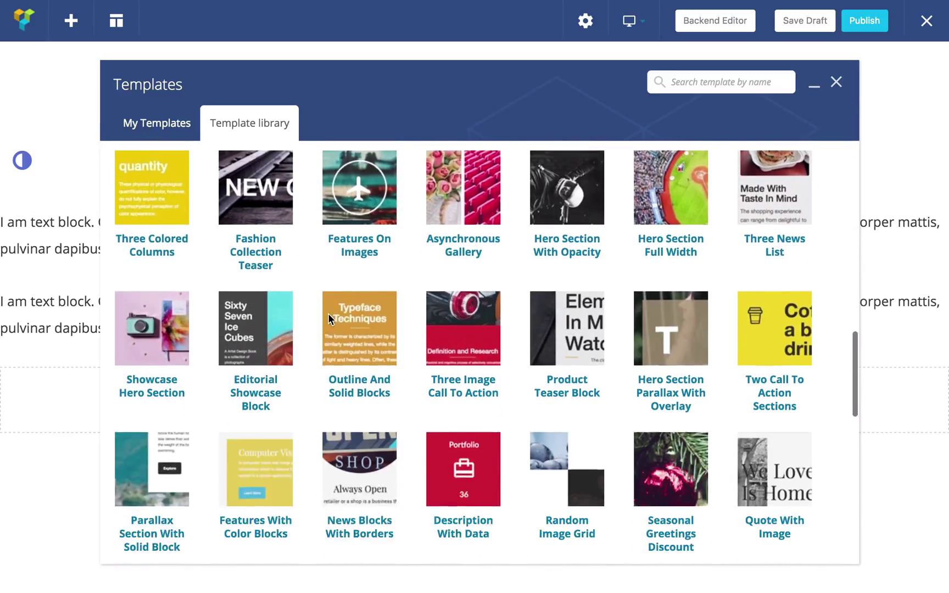
scroll(328, 317, down, 3)
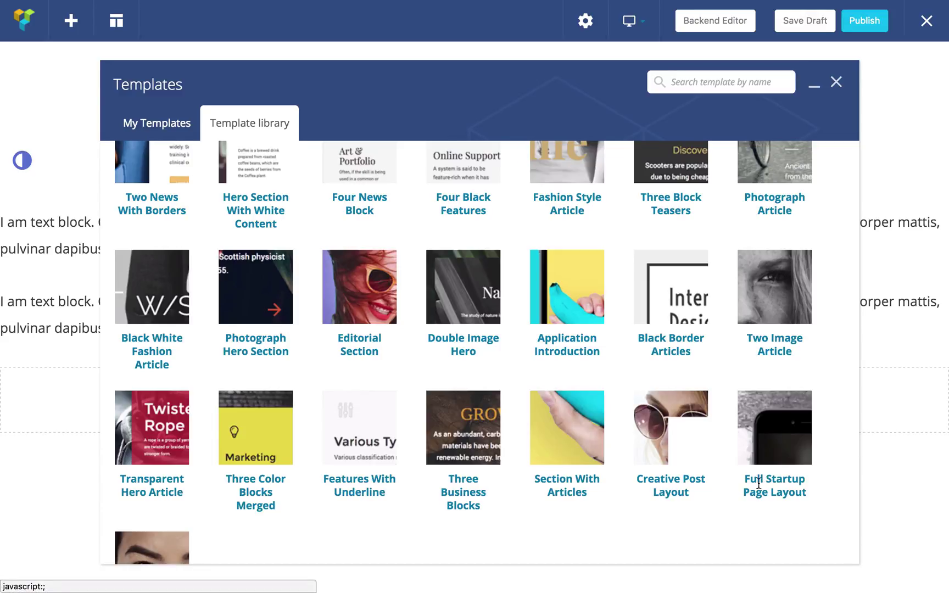
scroll(208, 541, up, 20)
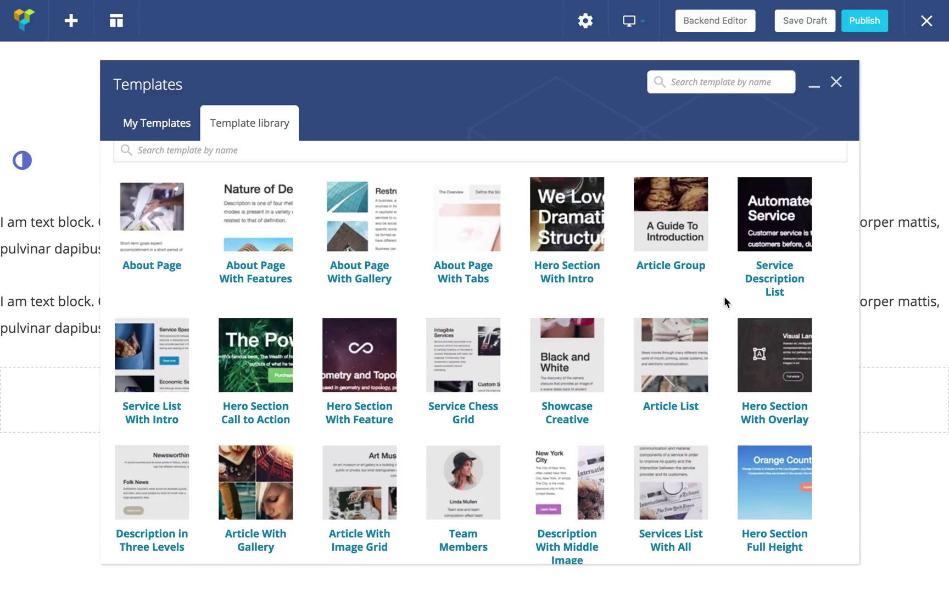
click(671, 217)
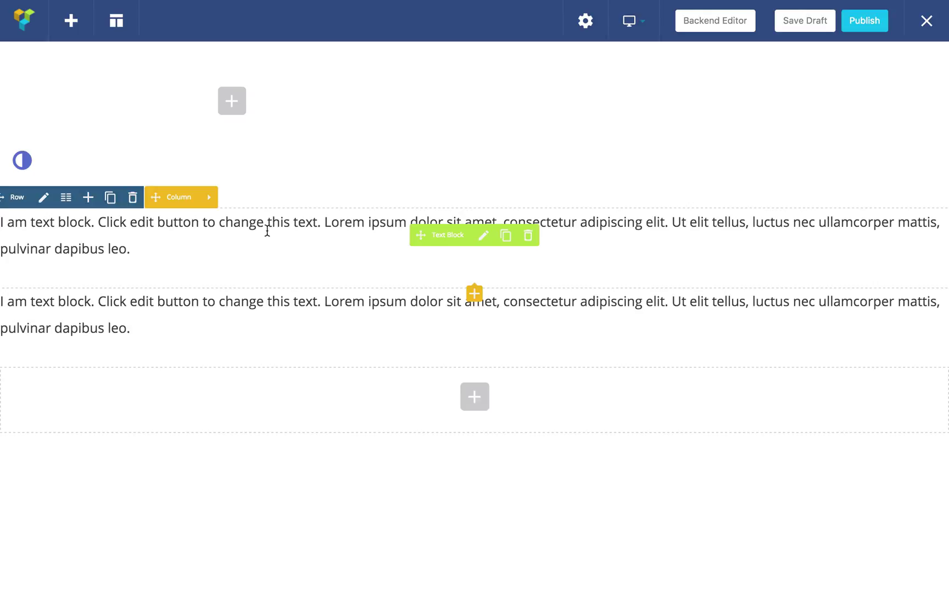
- Replace the first text block's placeholder content with "Text", save the changes and close its settings
click(484, 237)
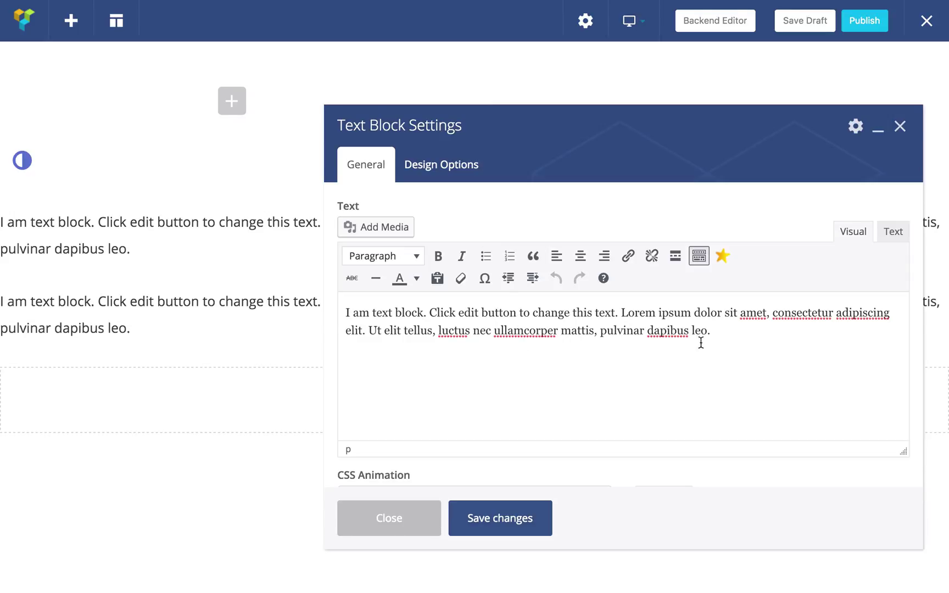
drag(731, 336, 318, 253)
text(Text)
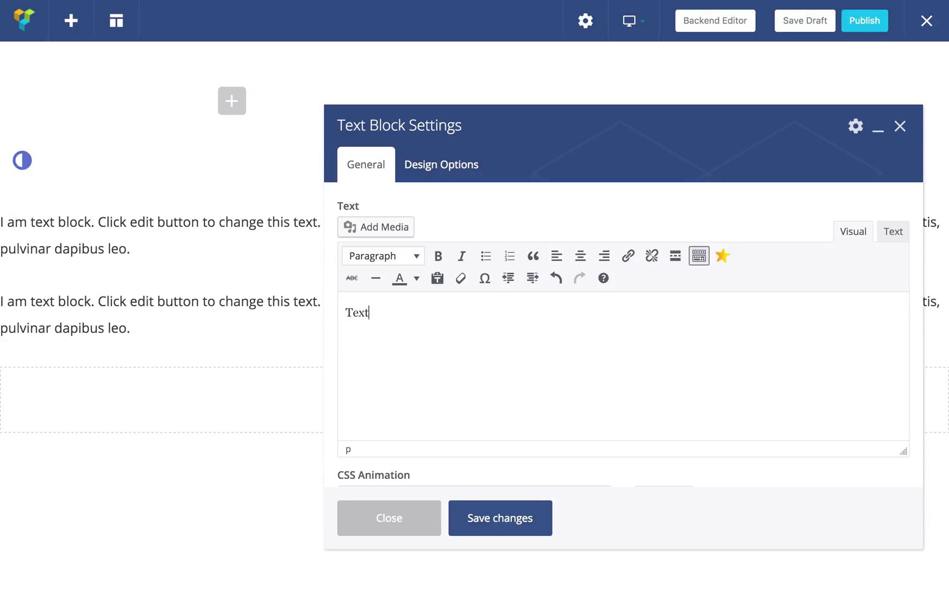
click(512, 519)
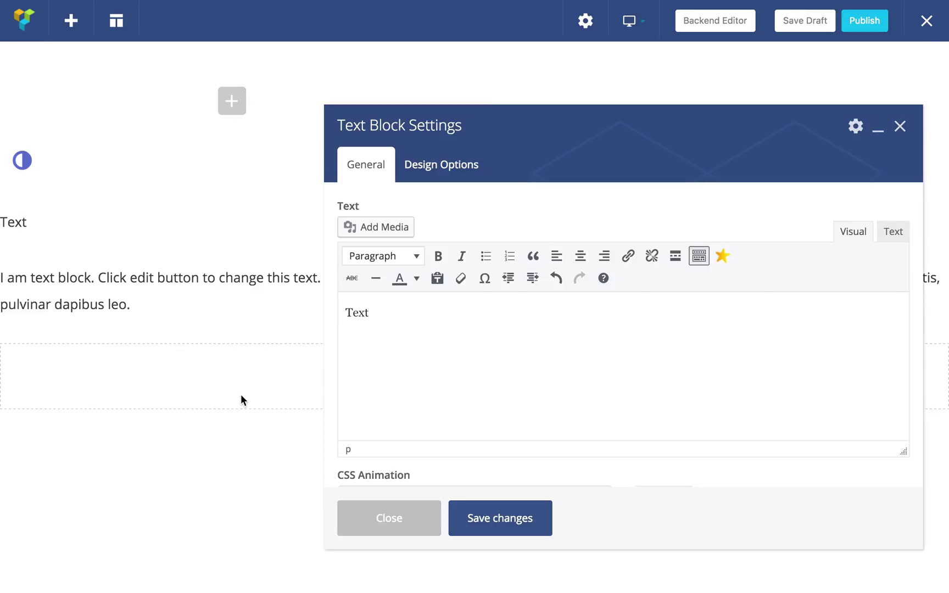
key(Escape)
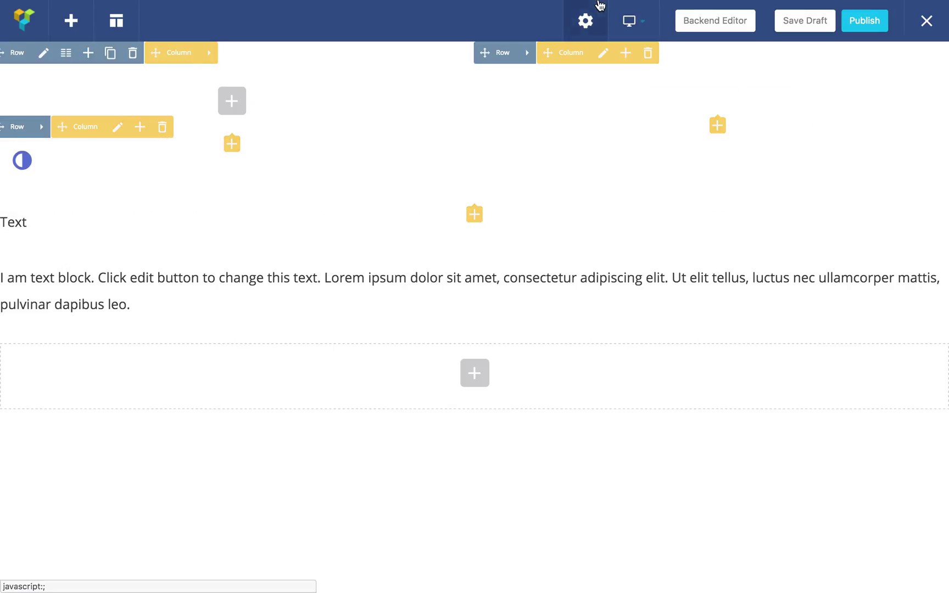
- Switch to the Visual Composer website in the browser and look through the plugin's feature overview
mouse_move(598, 5)
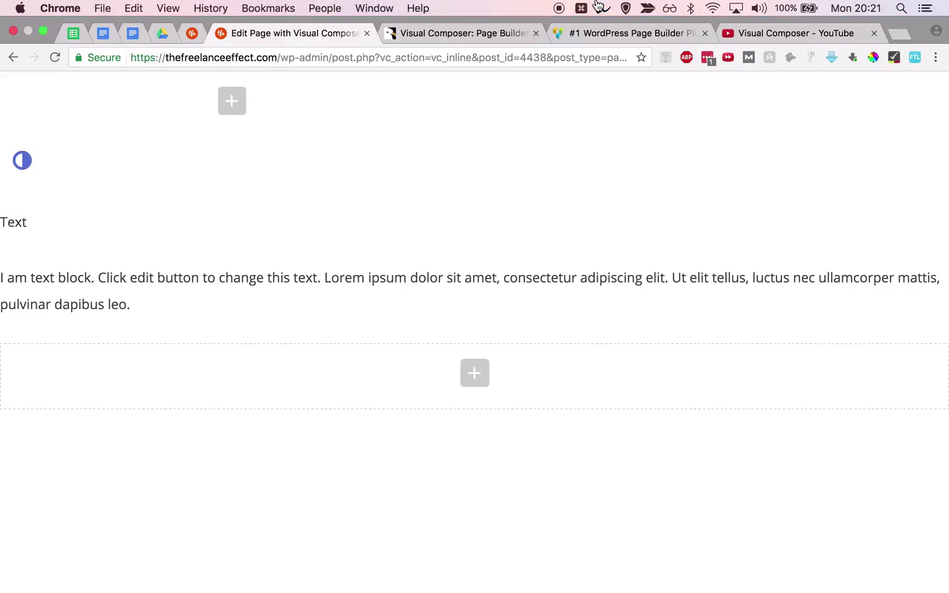
click(598, 38)
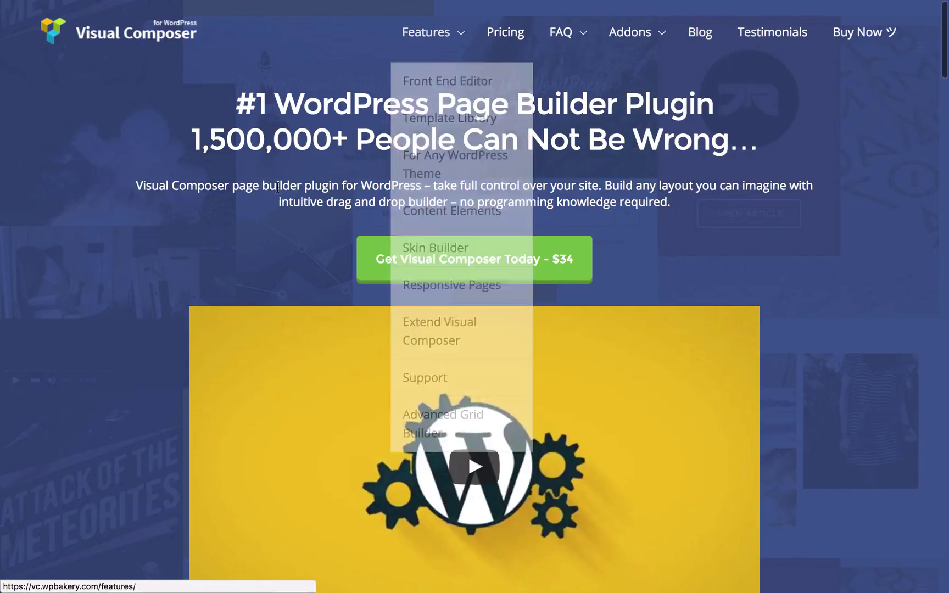
scroll(153, 254, down, 20)
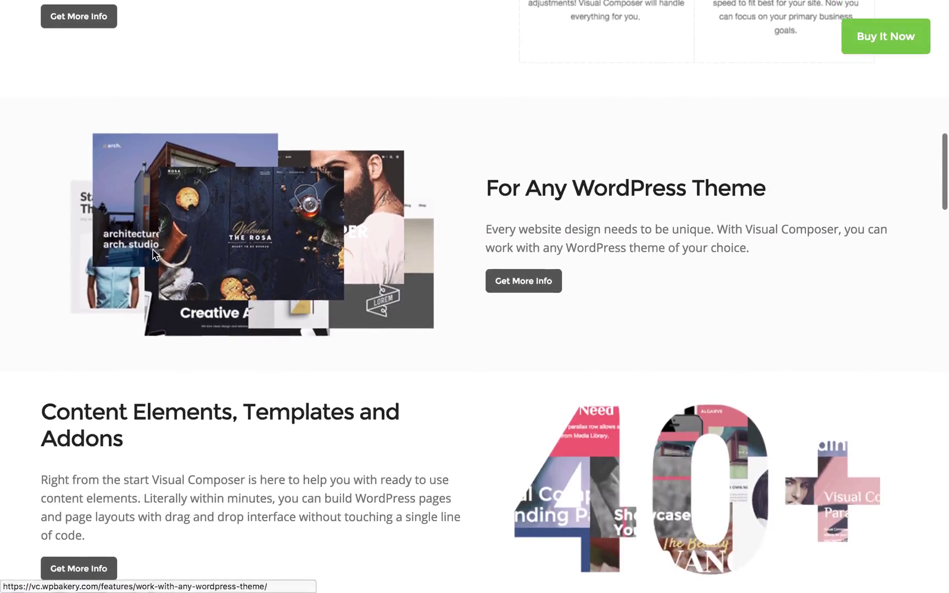
scroll(153, 250, down, 20)
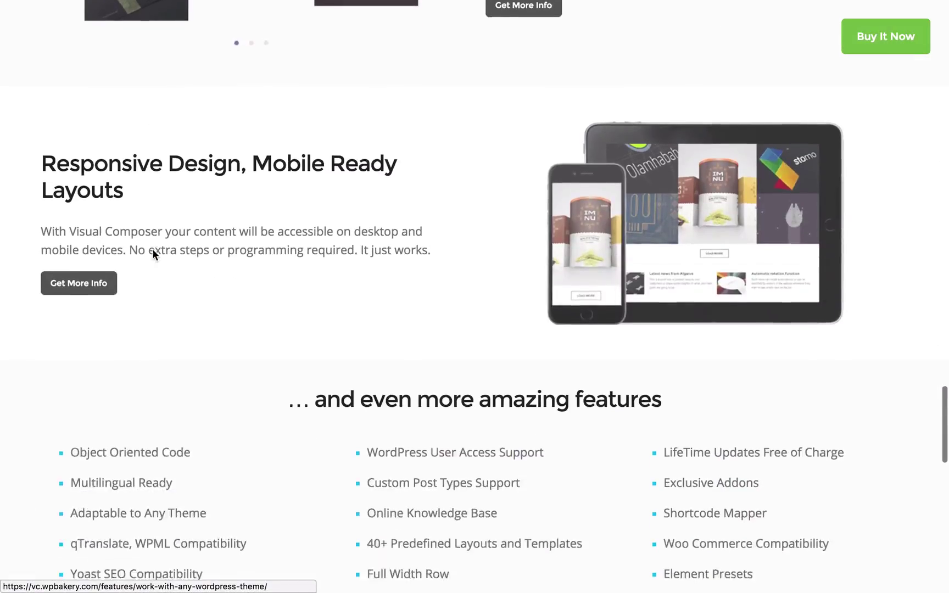
- Look through the rest of the plugin's feature page down to the footer and return to its beginning
scroll(152, 255, down, 10)
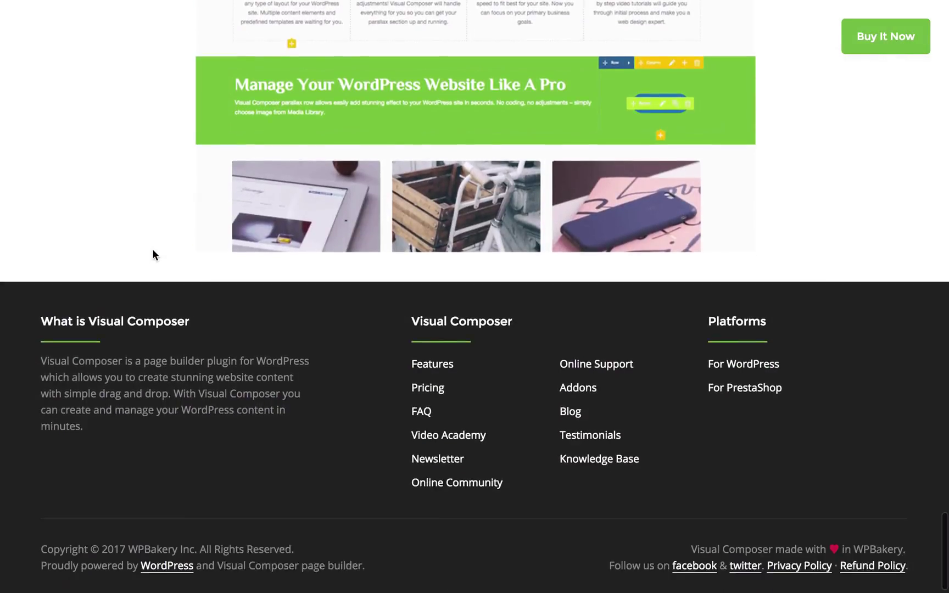
scroll(152, 251, up, 20)
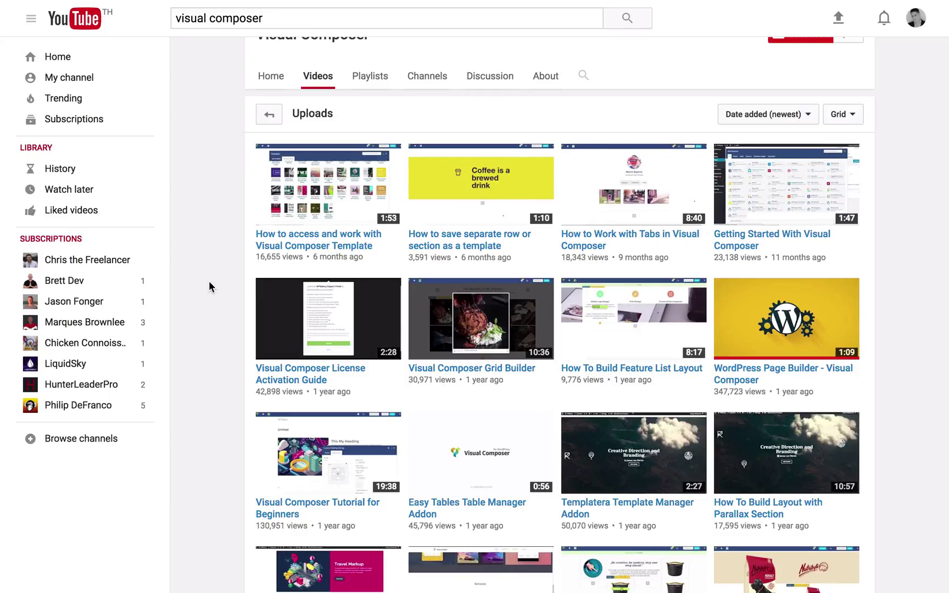
- Return from YouTube to the Visual Composer website and follow its $34 purchase offer to the CodeCanyon item page, viewed in full screen
mouse_move(658, 4)
mouse_move(607, 1)
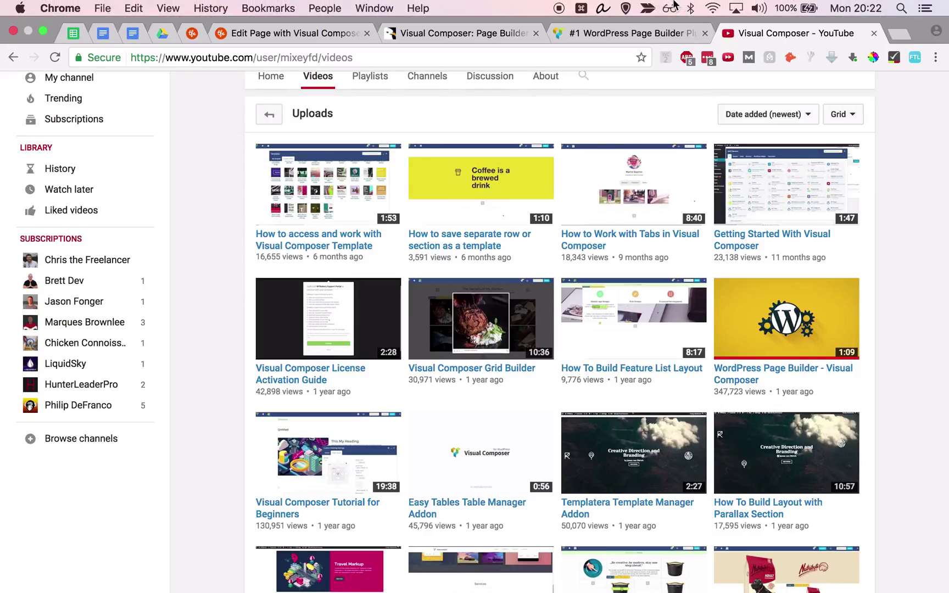
click(608, 37)
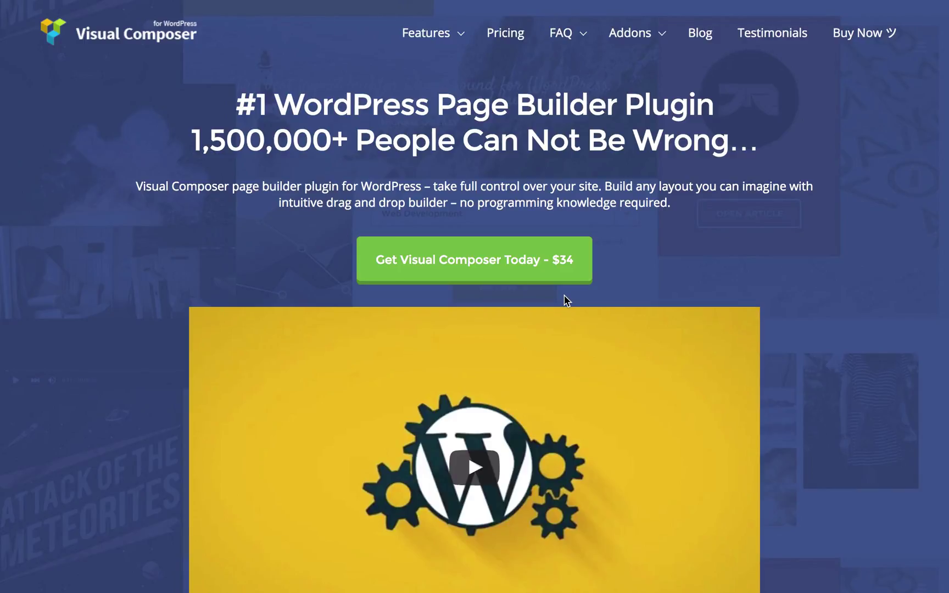
click(464, 268)
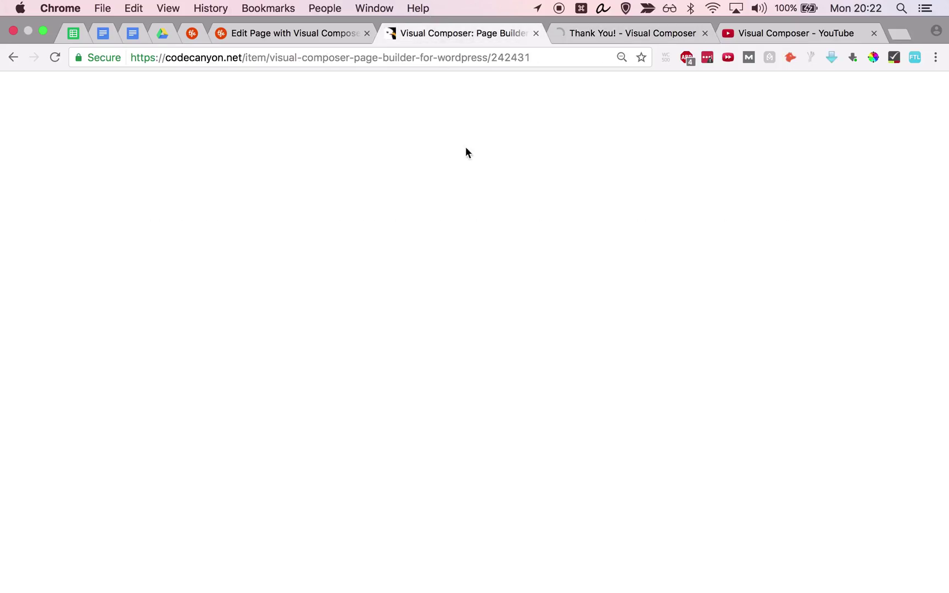
key(super+ctrl+f)
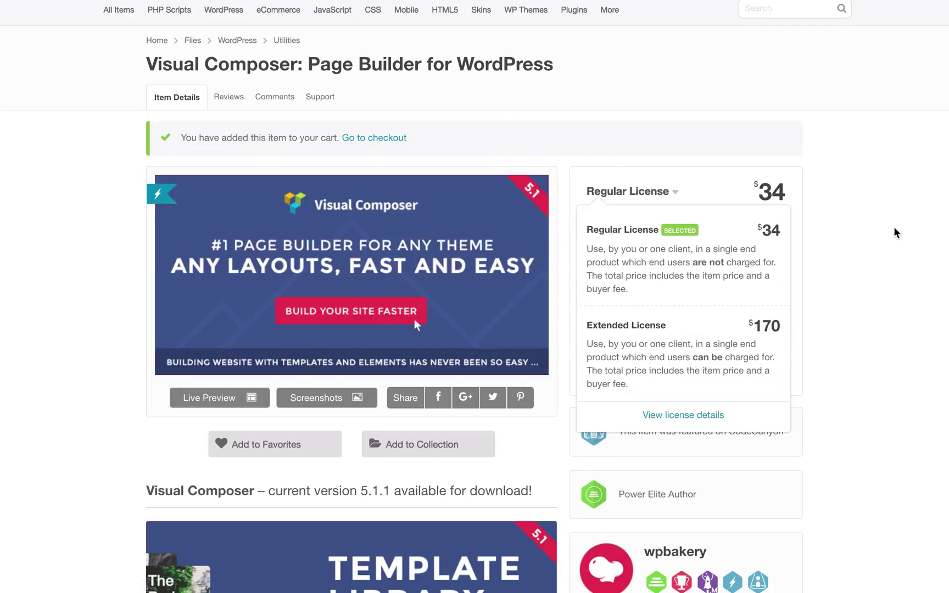